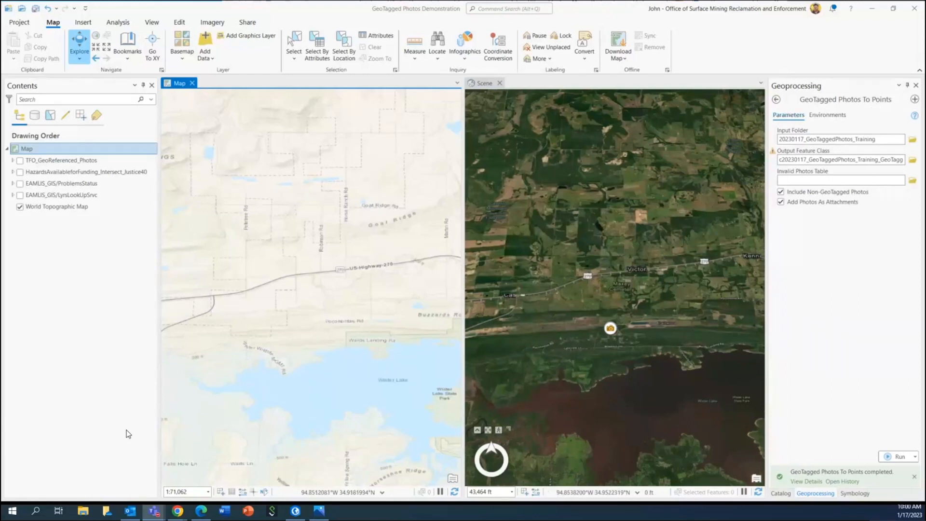
# In File Explorer, open the 20230117_GeoTaggedPhotos_Training folder under OneDrive Desktop, File Management, Projects
pyautogui.click(82, 512)
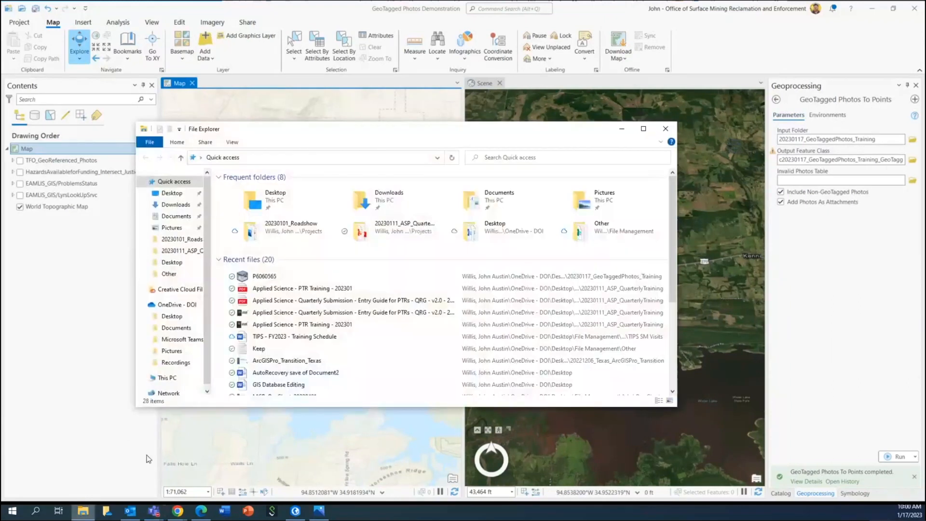
pyautogui.click(172, 193)
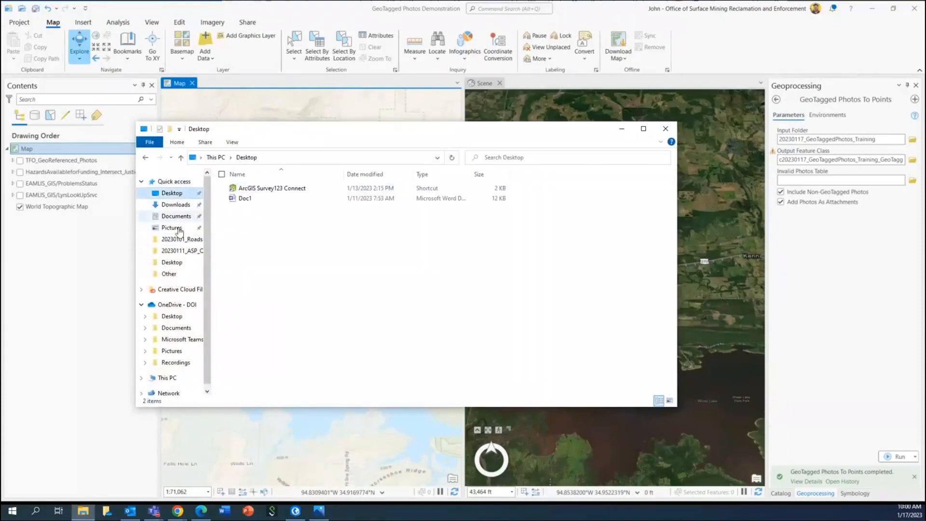
pyautogui.click(172, 316)
pyautogui.doubleClick(250, 188)
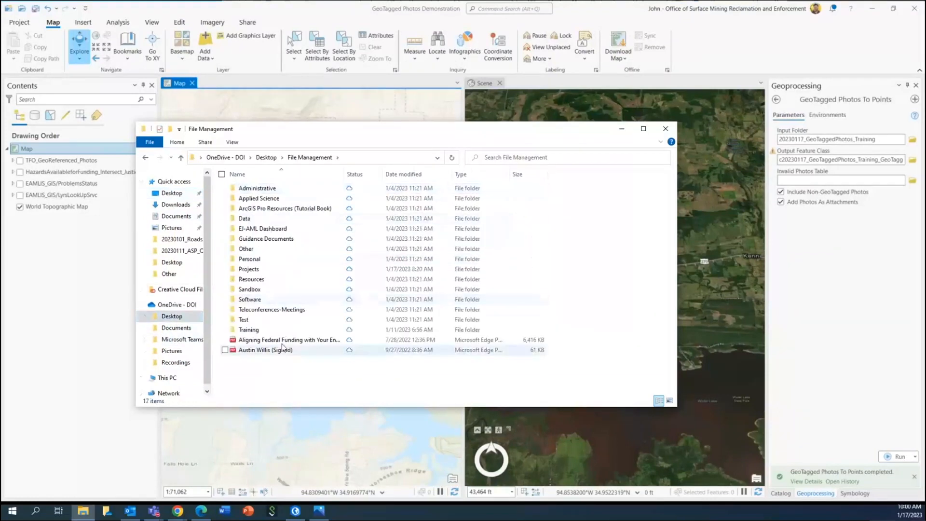
pyautogui.doubleClick(249, 268)
pyautogui.scroll(-7, 284, 400)
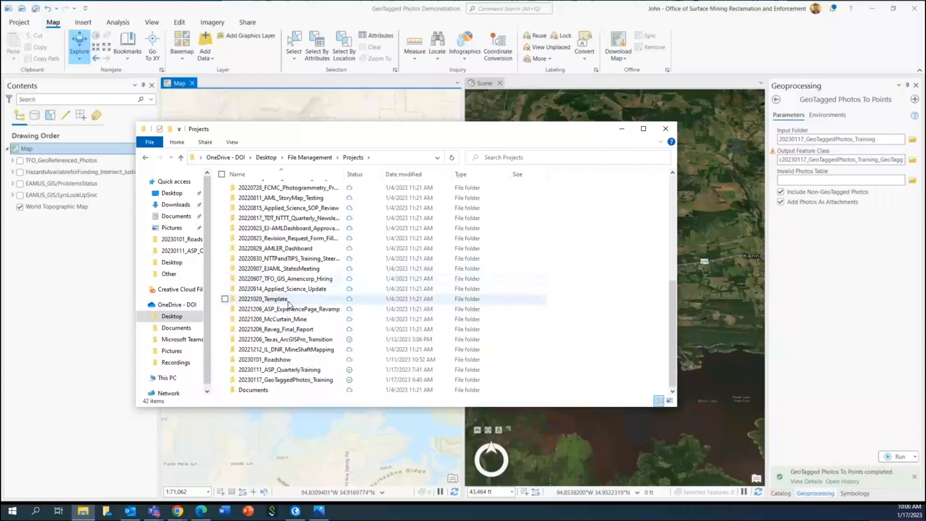
pyautogui.click(292, 380)
pyautogui.doubleClick(293, 381)
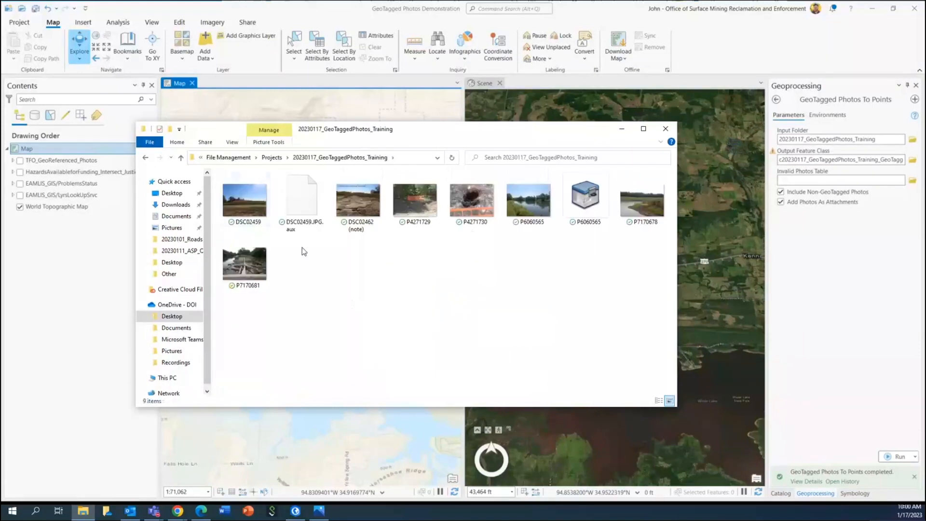
# Examine the detailed properties of photo P4271730, including its date taken and GPS coordinates, and close the properties and the folder window
pyautogui.rightClick(243, 208)
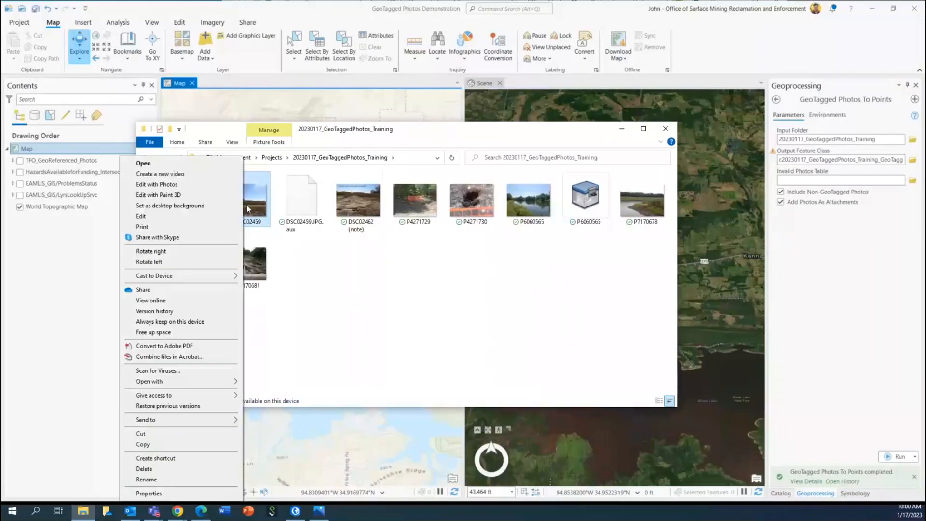
pyautogui.click(316, 258)
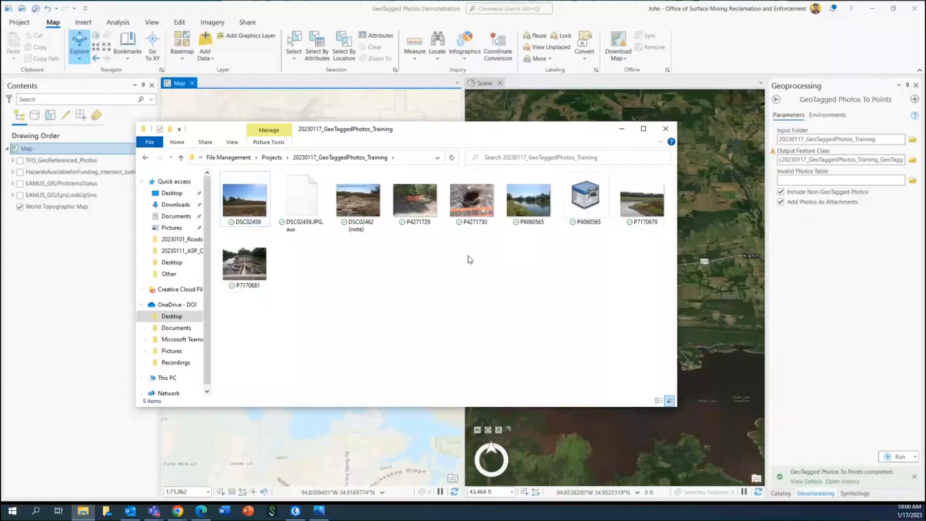
pyautogui.rightClick(471, 212)
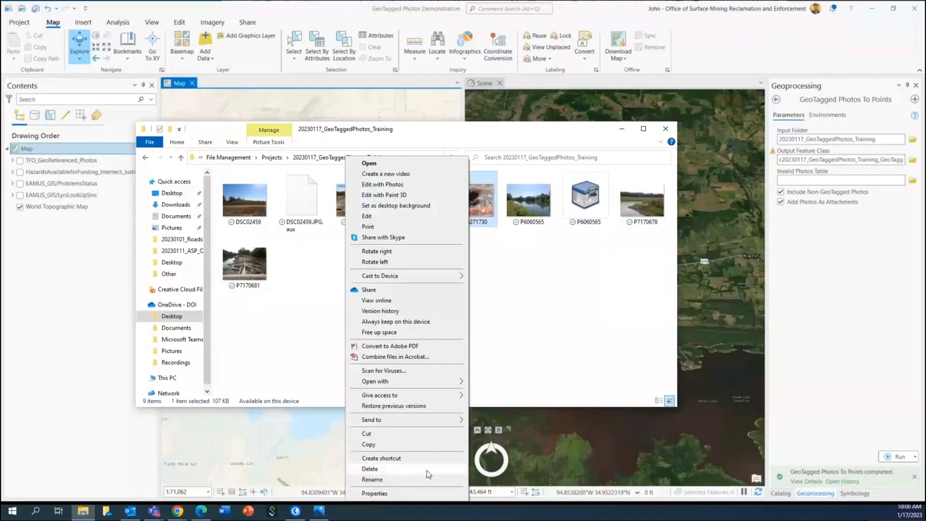
pyautogui.click(426, 497)
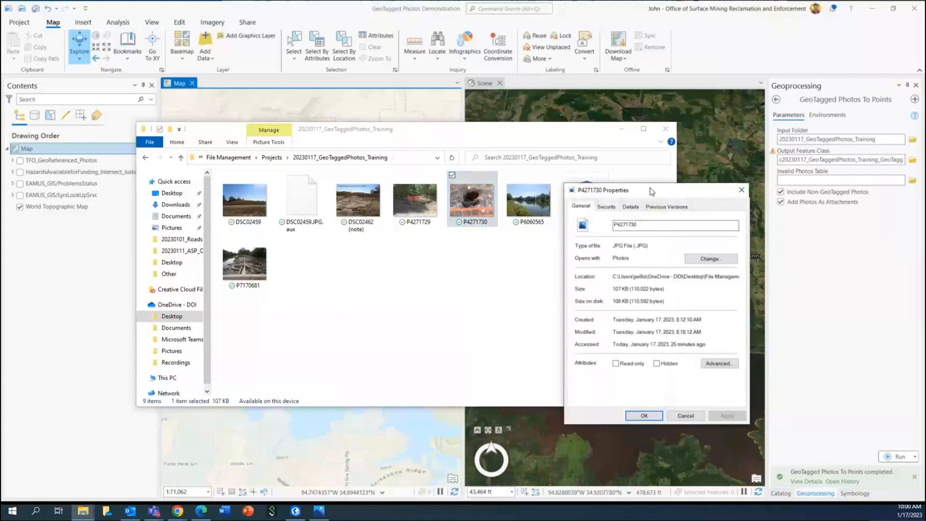
pyautogui.moveTo(651, 186); pyautogui.dragTo(572, 157)
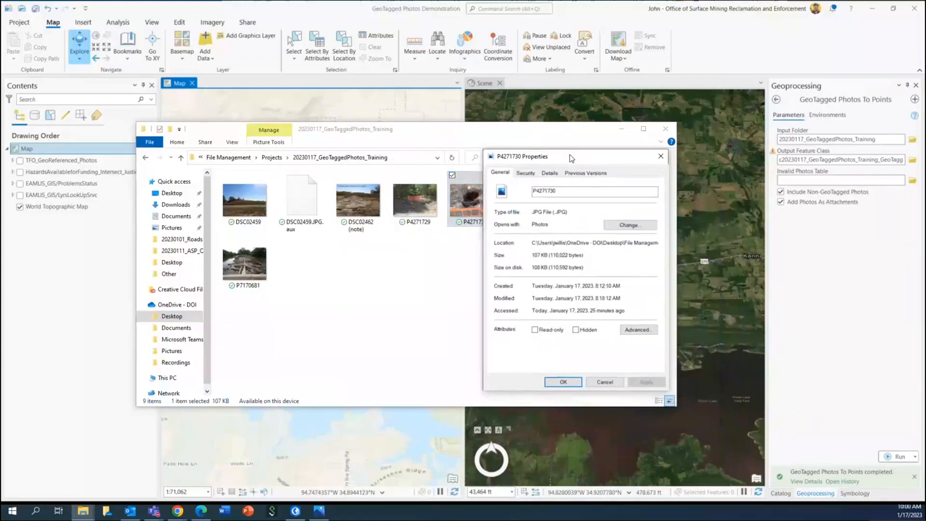
pyautogui.click(548, 173)
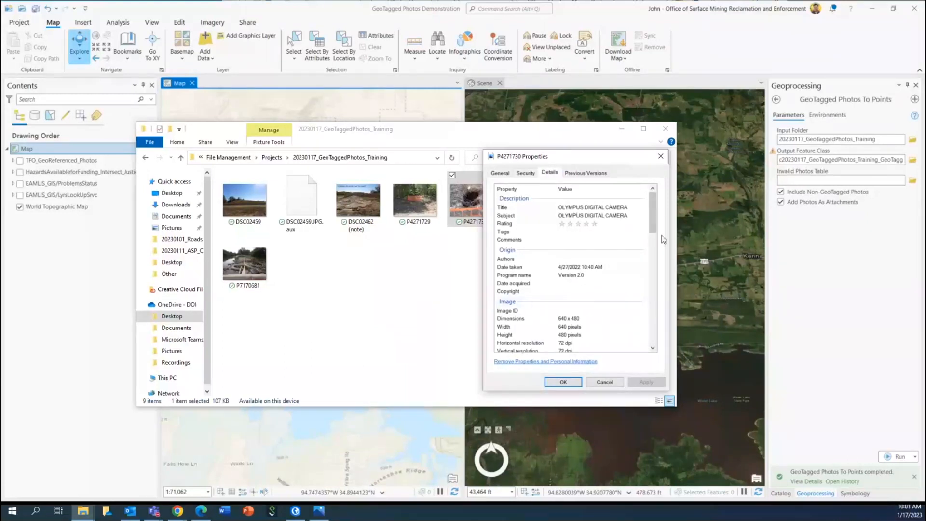
pyautogui.moveTo(654, 221); pyautogui.dragTo(651, 330)
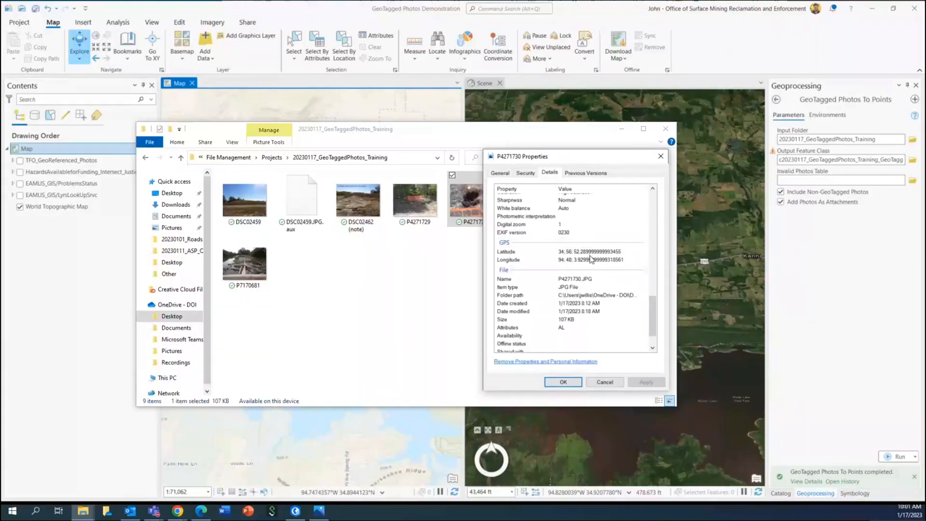
pyautogui.moveTo(654, 302); pyautogui.dragTo(652, 196)
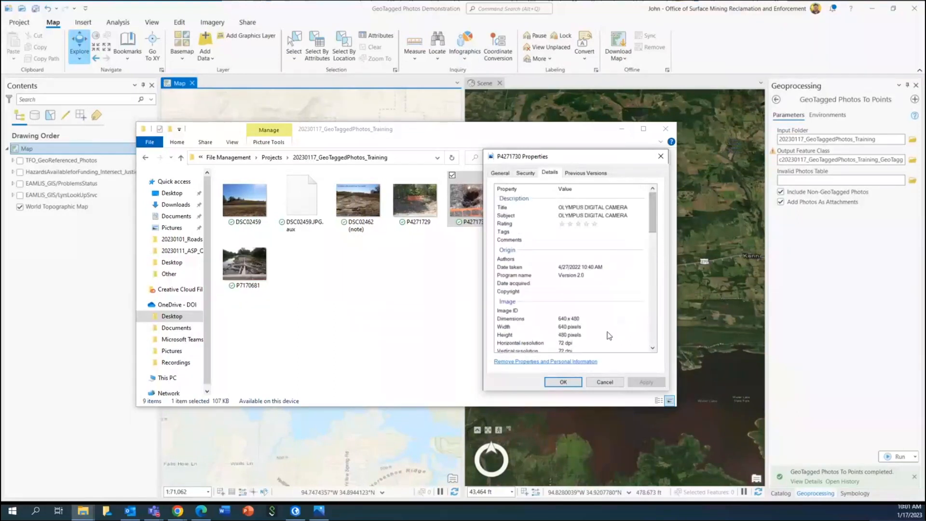
pyautogui.click(563, 381)
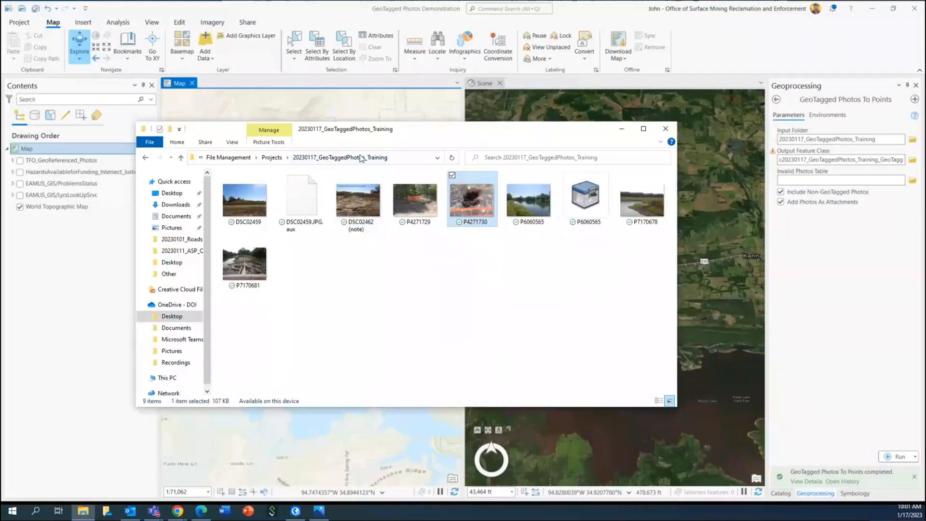
pyautogui.click(665, 129)
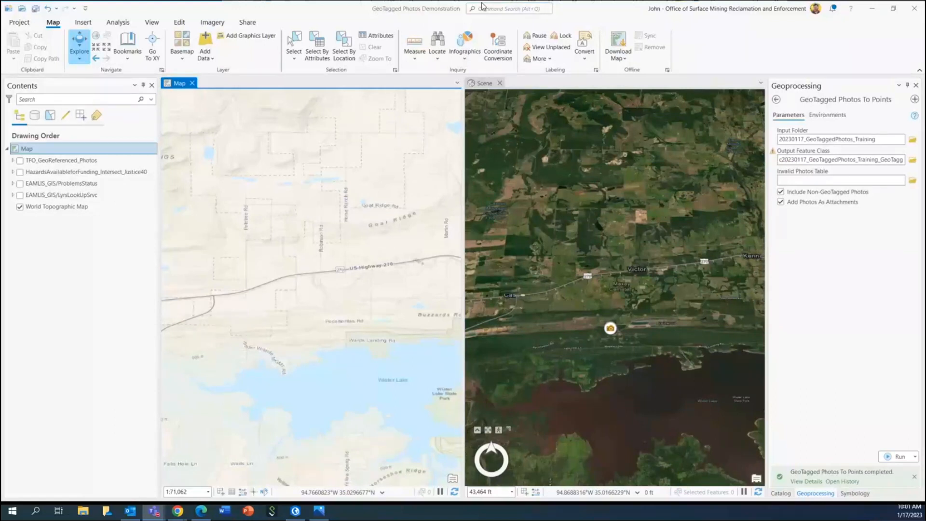
# Return to ArcGIS Pro, search the commands for "geotagged" and open the GeoTagged Photos To Points tool
pyautogui.click(495, 7)
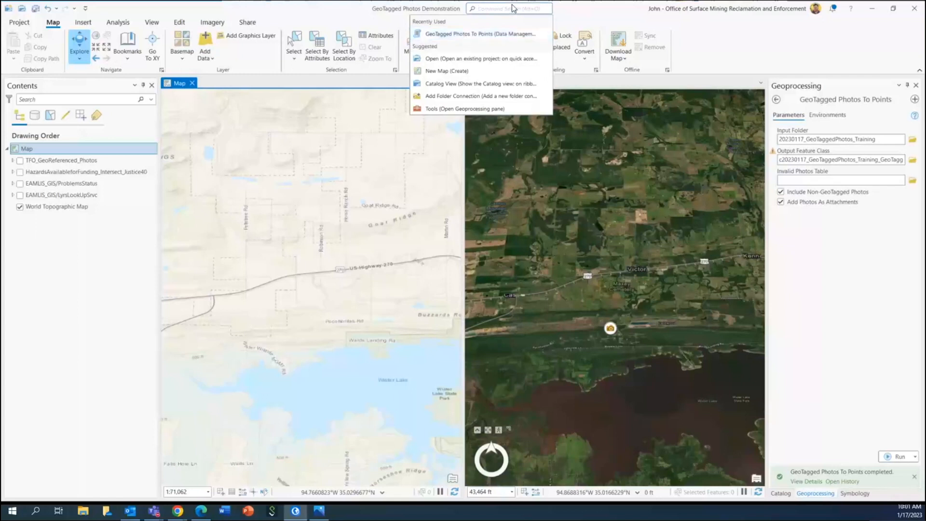
pyautogui.write('geotag')
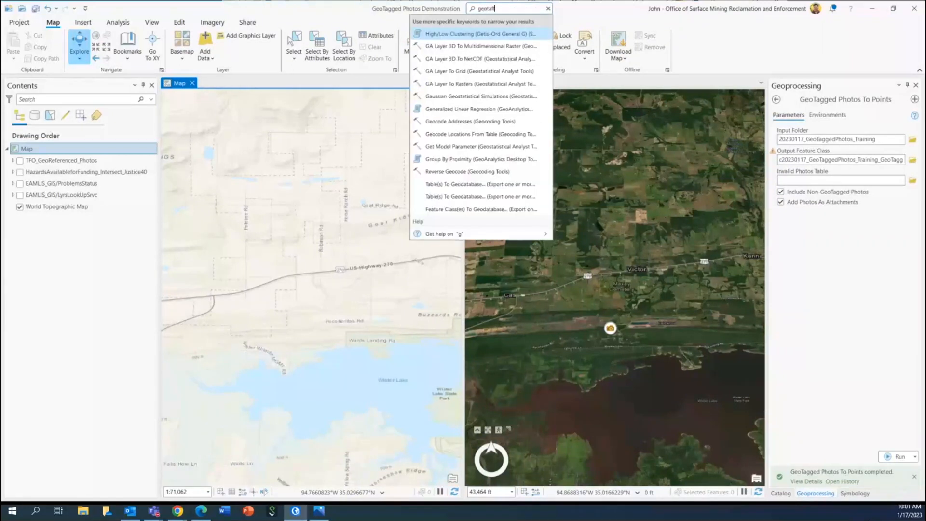
pyautogui.write('ged')
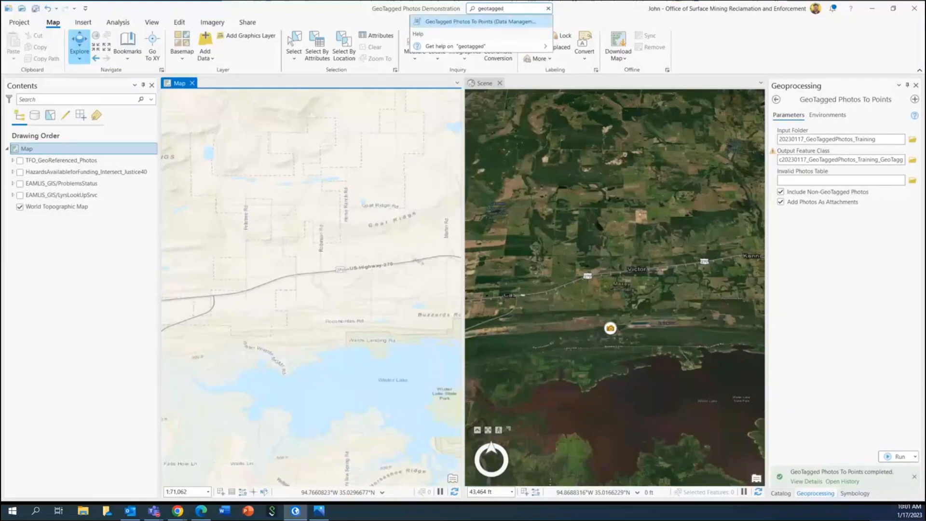
pyautogui.click(496, 22)
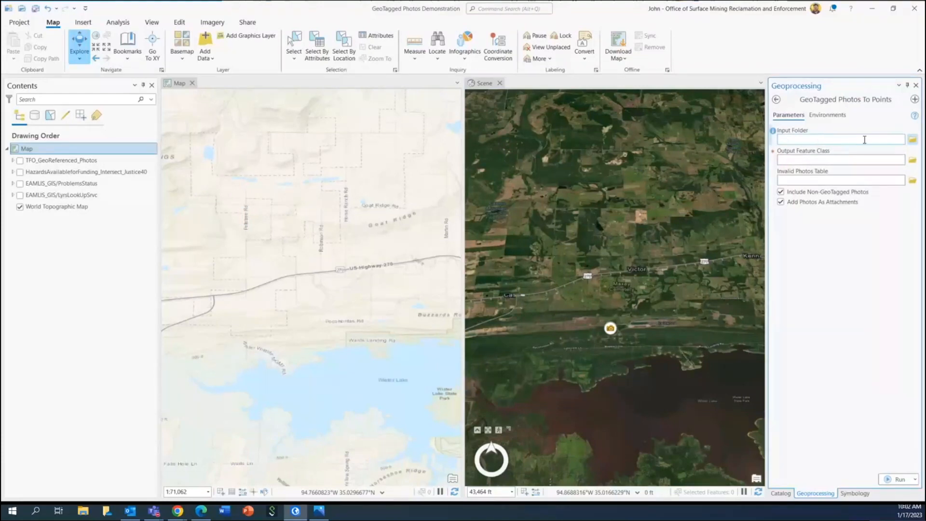
# Set the tool's input folder to 20230117_GeoTaggedPhotos_Training in the Projects folder
pyautogui.click(911, 140)
pyautogui.scroll(-8, 603, 195)
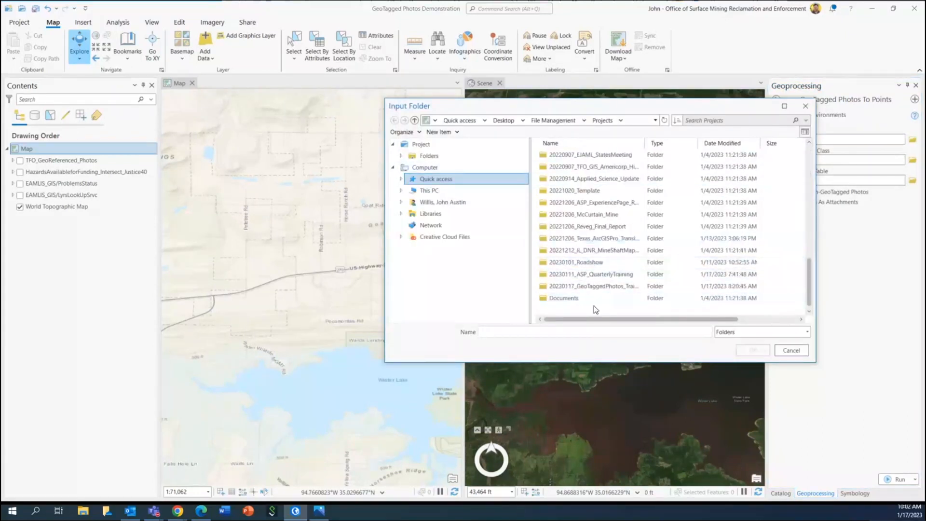
pyautogui.click(614, 289)
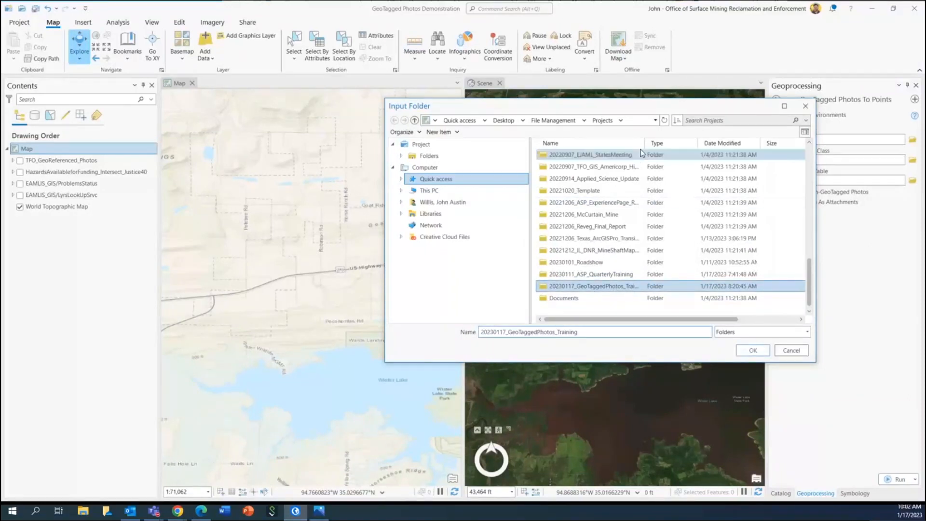
pyautogui.moveTo(645, 144)
pyautogui.mouseDown()
pyautogui.moveTo(669, 143)
pyautogui.moveTo(657, 144)
pyautogui.mouseUp()
pyautogui.click(636, 287)
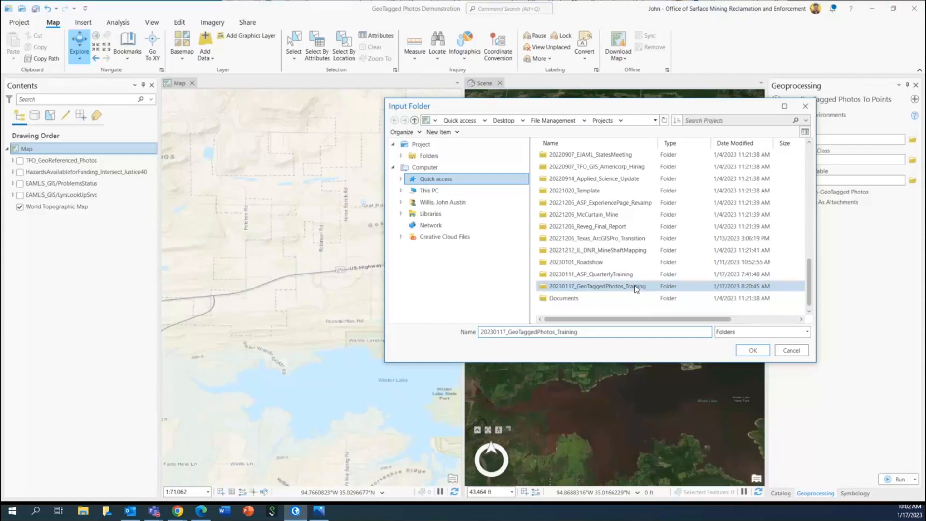
pyautogui.doubleClick(635, 288)
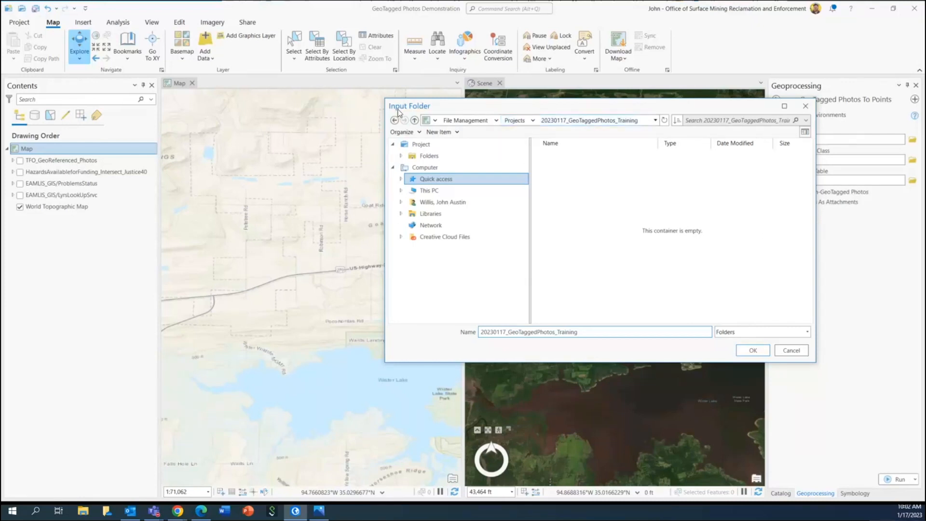
pyautogui.click(514, 121)
pyautogui.scroll(-5, 669, 246)
pyautogui.click(627, 286)
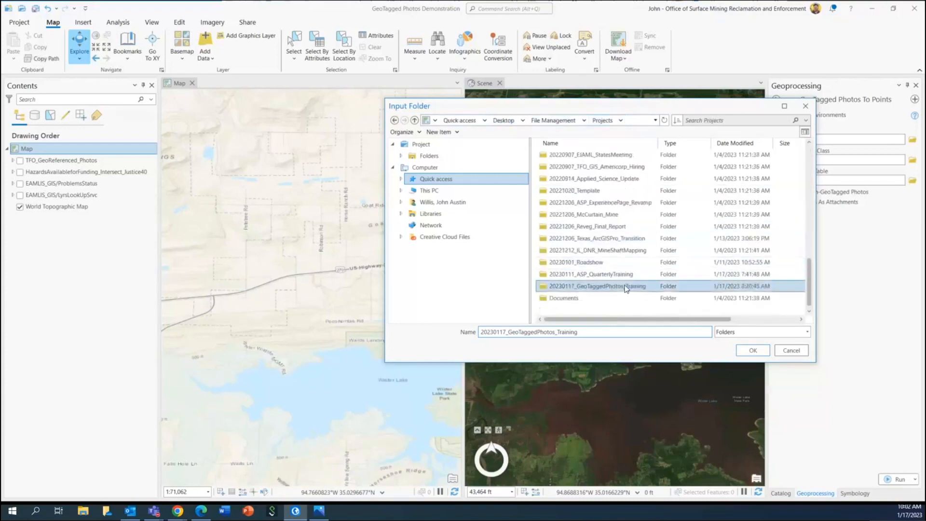
pyautogui.click(753, 350)
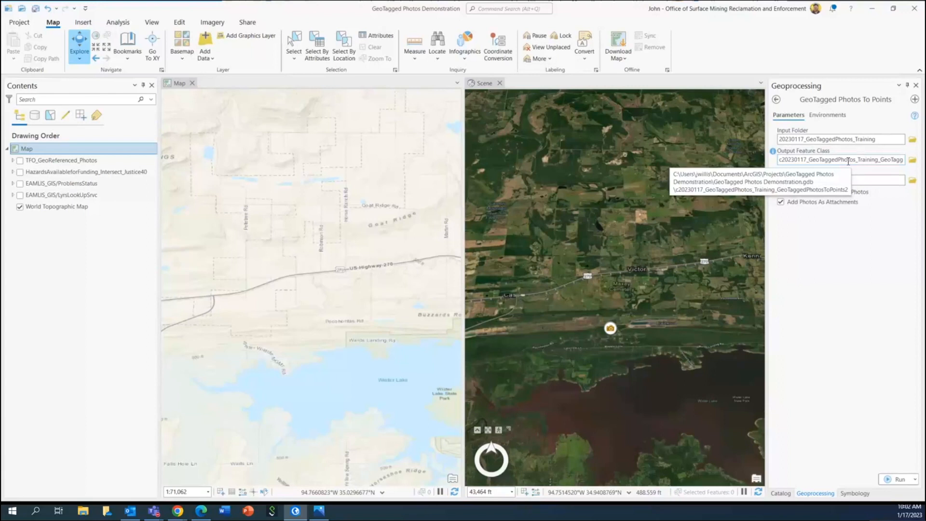
# Set the output feature class to Test in the Projects folder and run GeoTagged Photos To Points
pyautogui.click(913, 162)
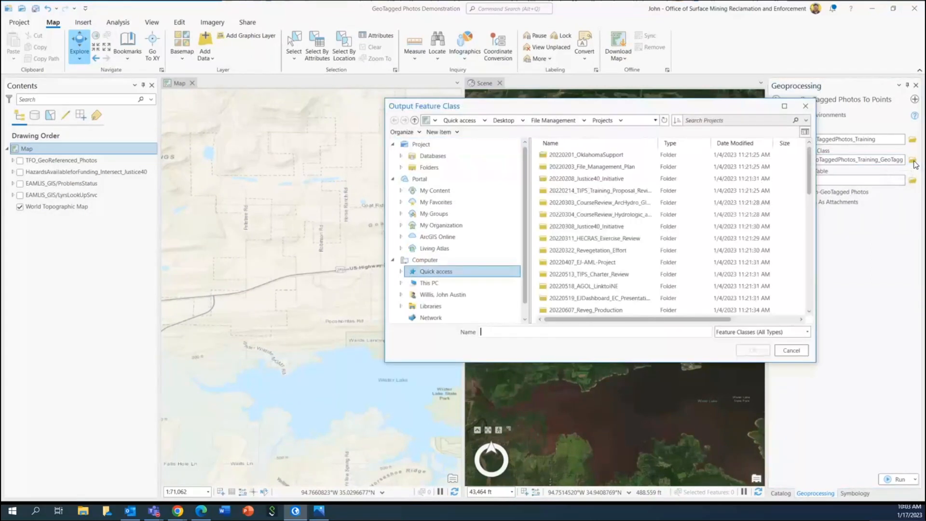
pyautogui.moveTo(808, 174); pyautogui.dragTo(807, 291)
pyautogui.doubleClick(601, 288)
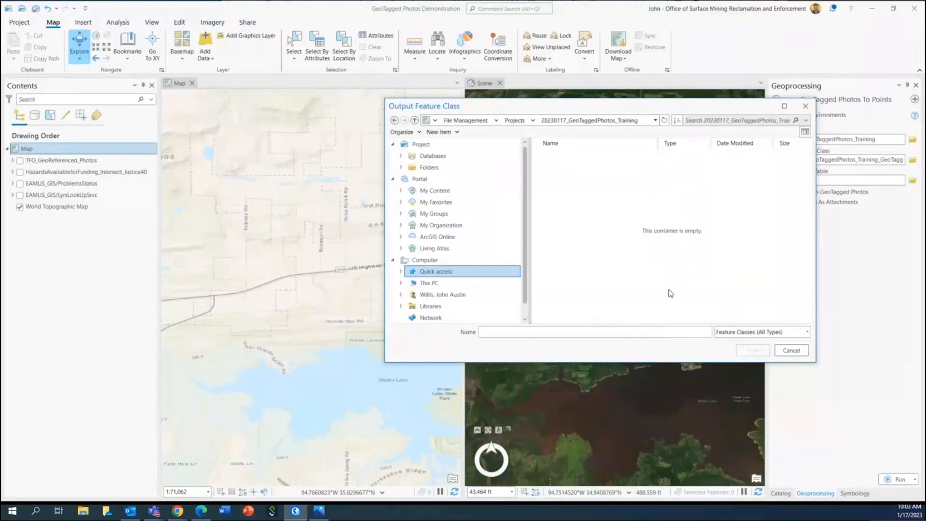
pyautogui.click(595, 120)
pyautogui.click(513, 121)
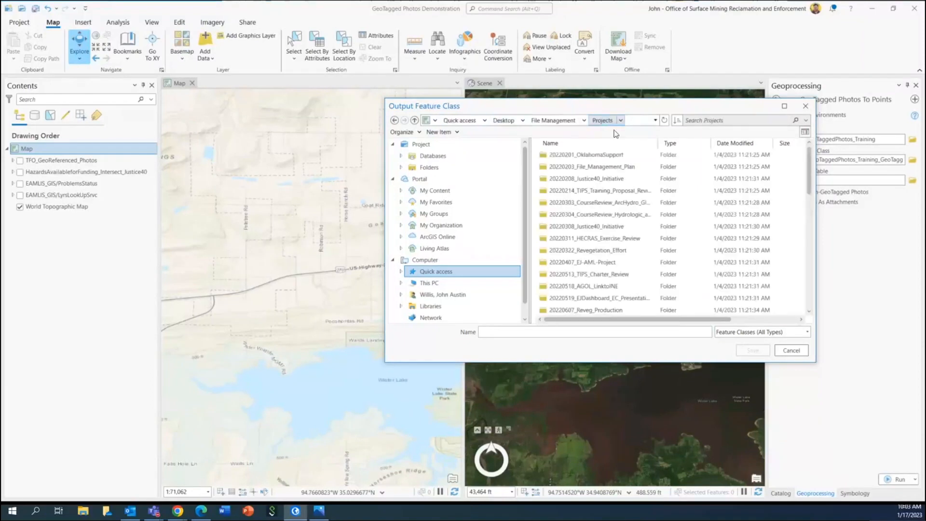
pyautogui.scroll(-3, 630, 294)
pyautogui.click(629, 287)
pyautogui.click(646, 330)
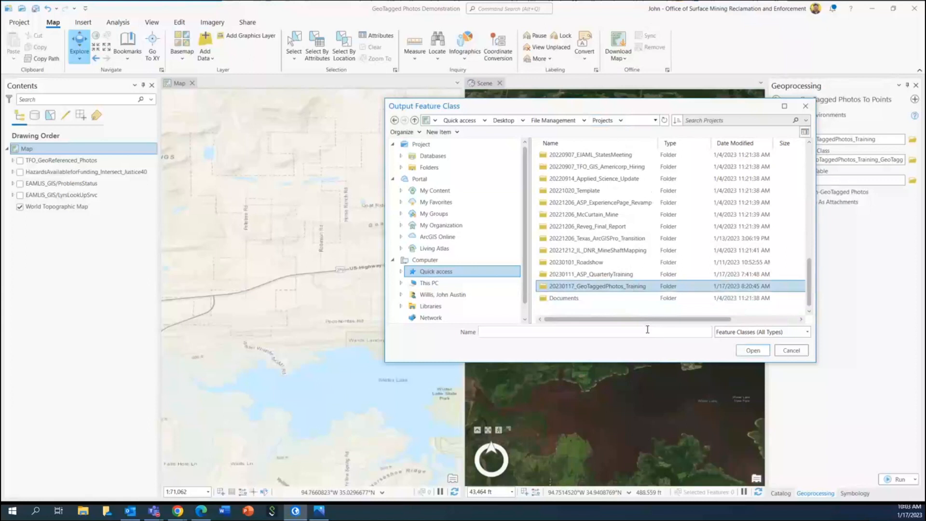
pyautogui.write('Test')
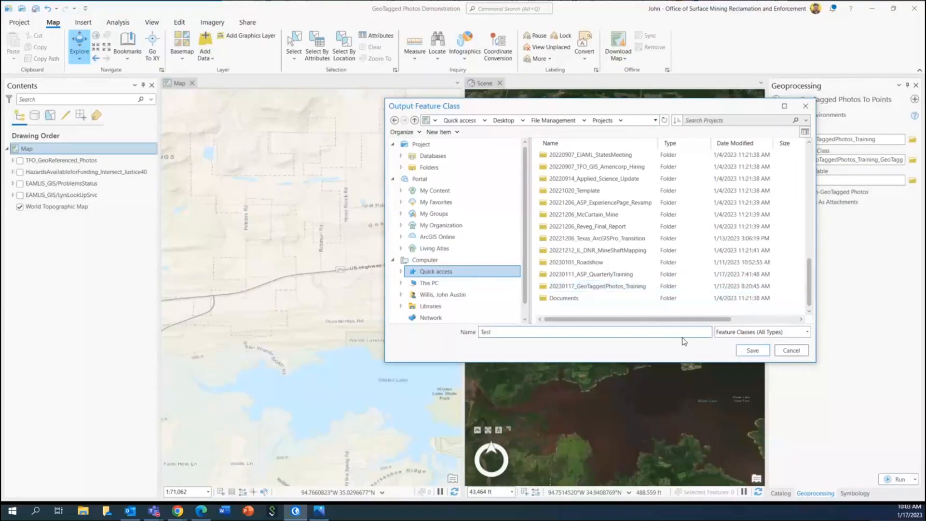
pyautogui.click(753, 350)
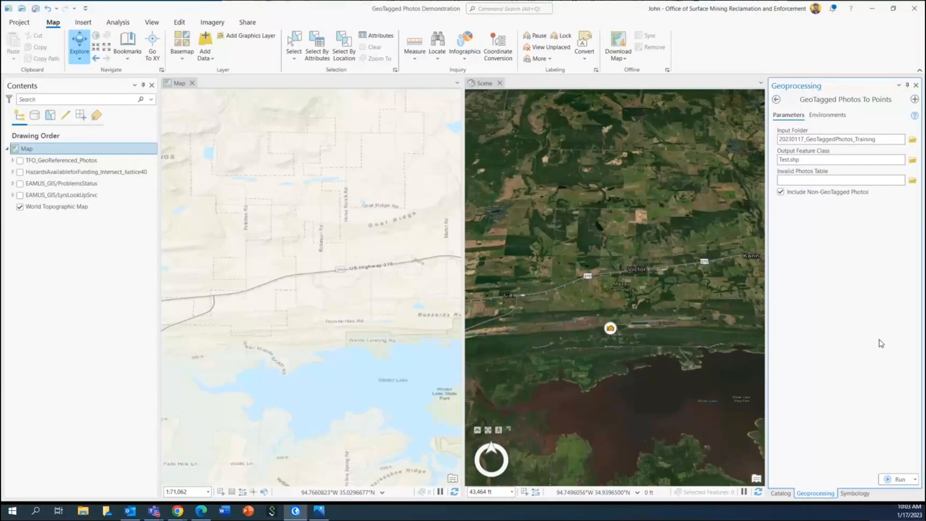
pyautogui.click(900, 479)
pyautogui.moveTo(900, 477)
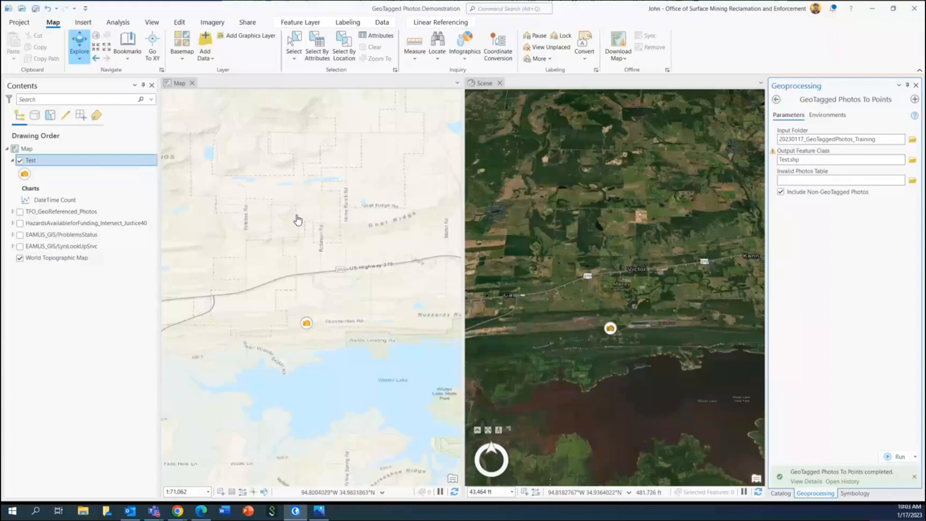
# Switch the Test layer off and on, and examine the attributes of its photo point on the map
pyautogui.click(20, 161)
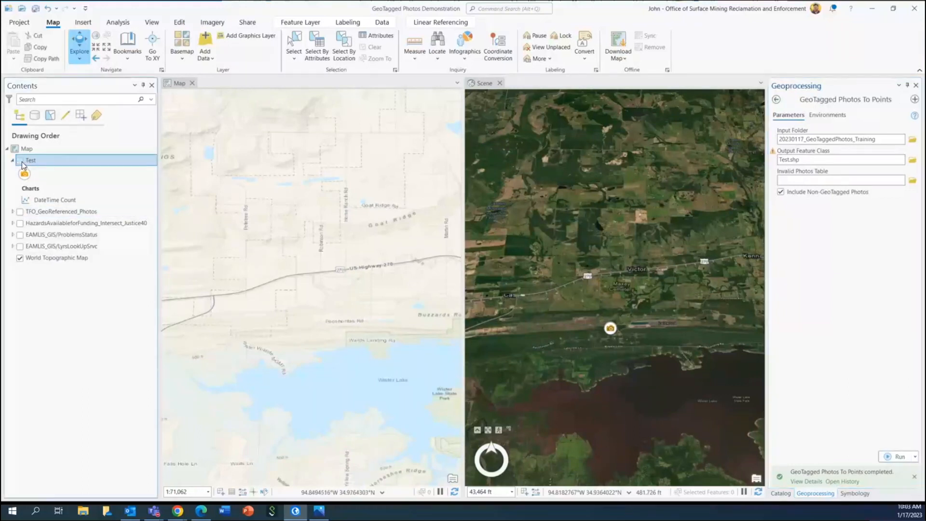
pyautogui.click(21, 161)
pyautogui.click(306, 323)
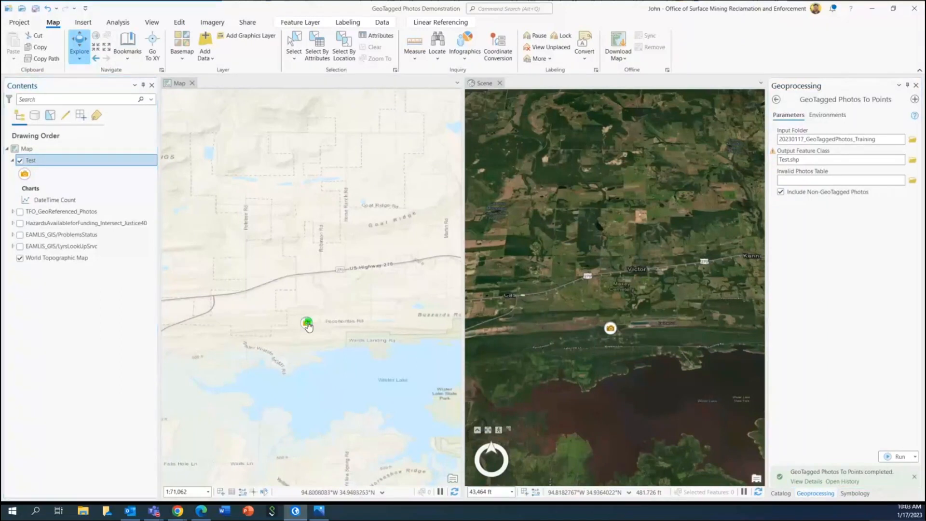
pyautogui.scroll(-2, 505, 320)
pyautogui.scroll(3, 505, 321)
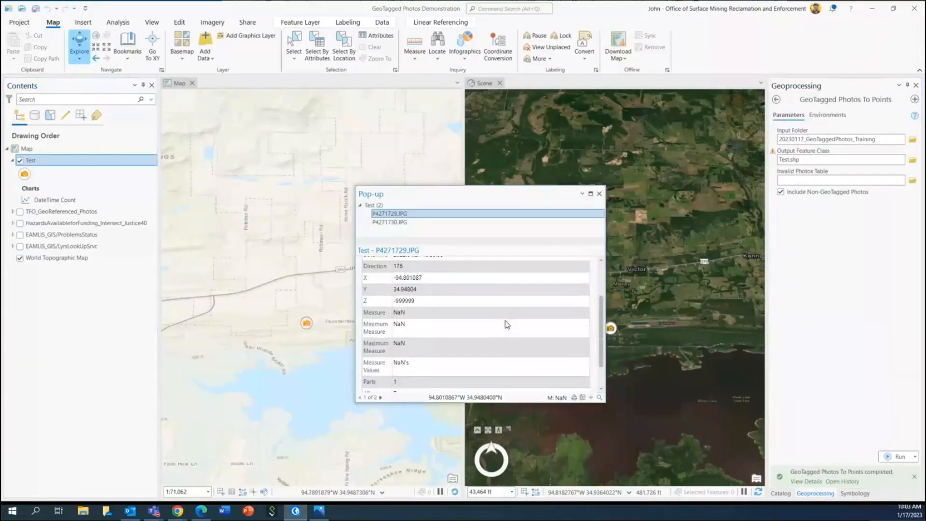
# Examine the pop-up attributes of P4271729.JPG and P4271730.JPG in the Test layer and view the photo linked to P4271729.JPG
pyautogui.scroll(1, 505, 319)
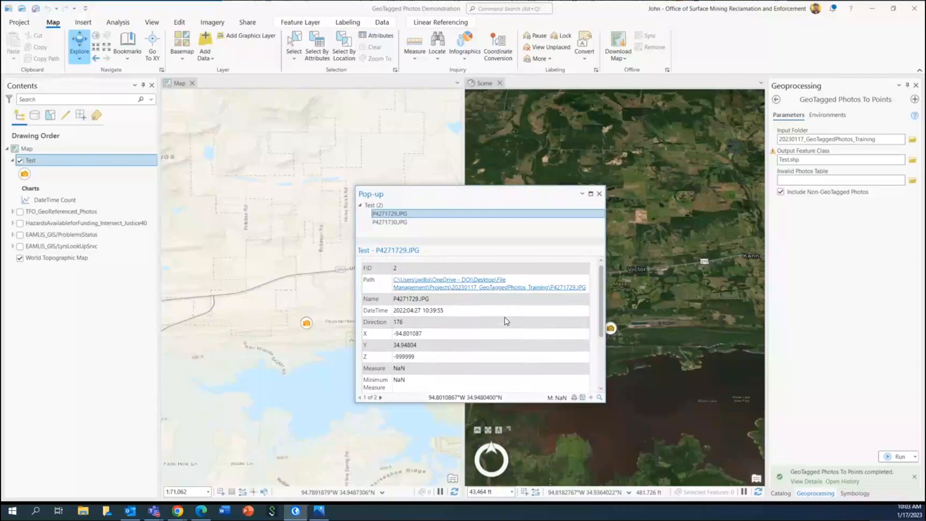
pyautogui.click(407, 223)
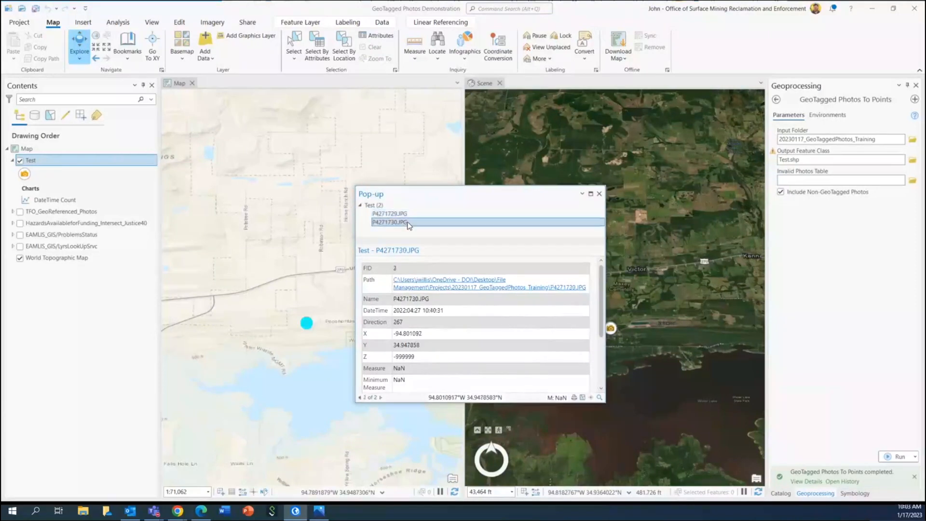
pyautogui.click(408, 214)
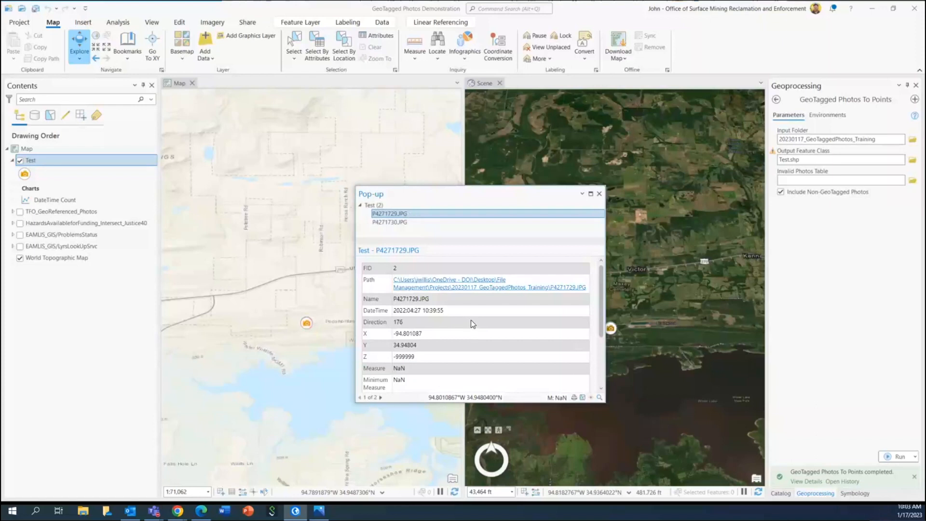
pyautogui.click(474, 288)
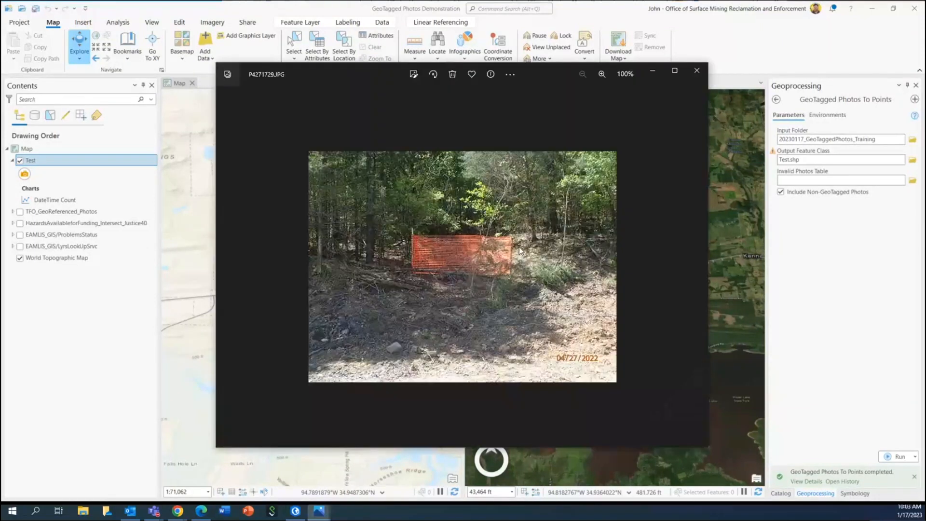
pyautogui.click(697, 71)
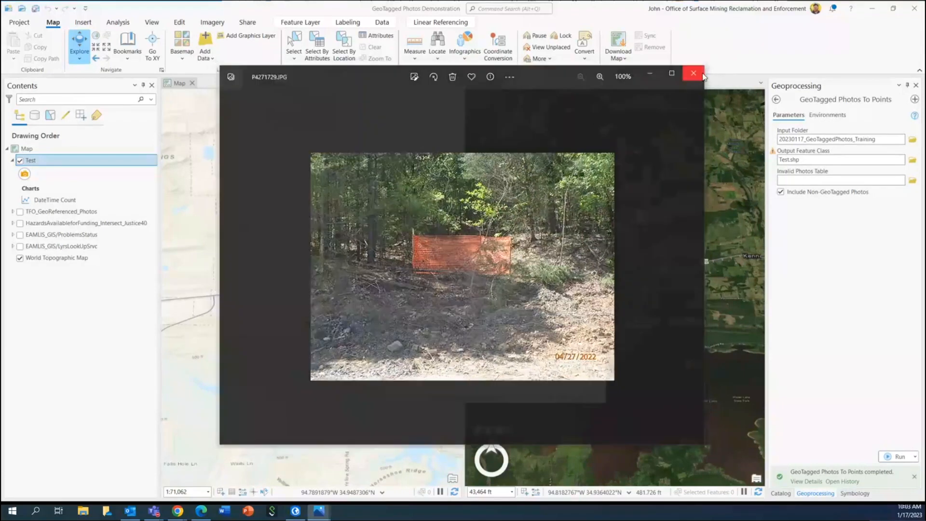
pyautogui.scroll(-3, 541, 308)
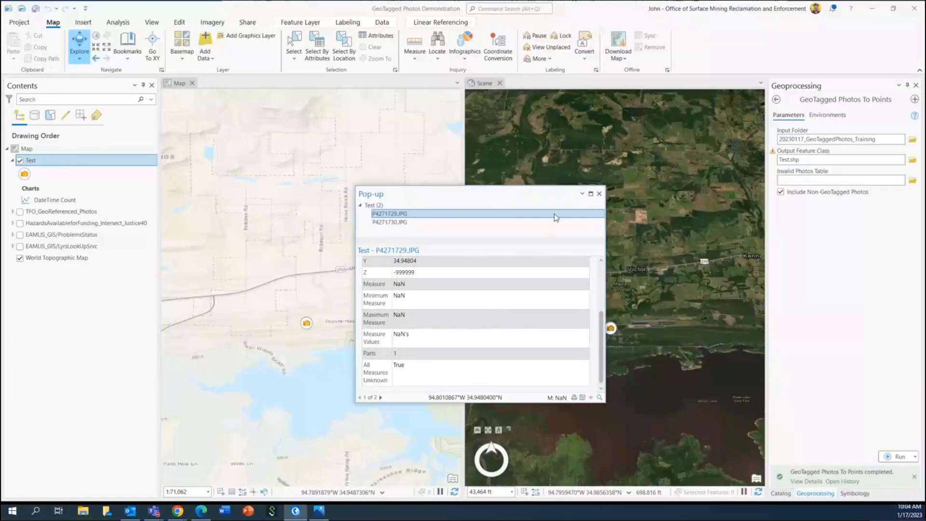
pyautogui.click(598, 194)
# Reset the tool's output feature class to its default geodatabase location and enable Add Photos As Attachments
pyautogui.click(800, 159)
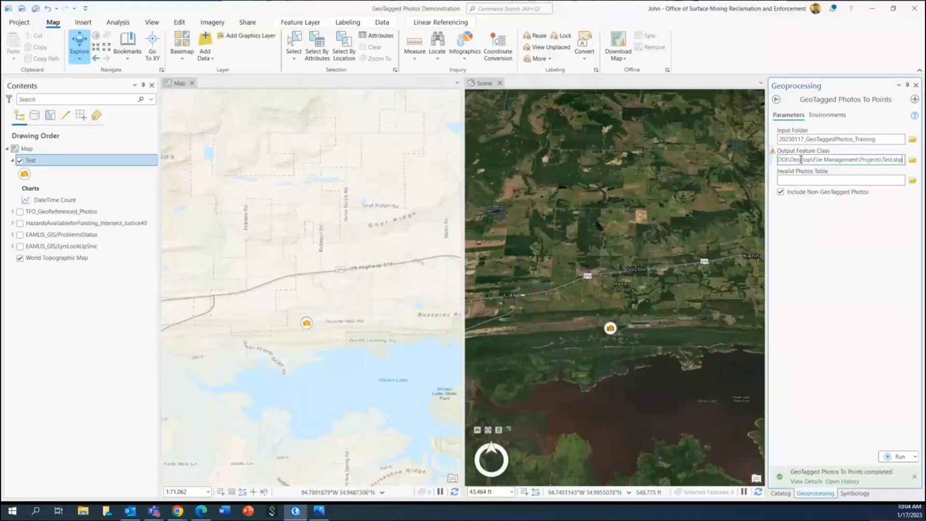
pyautogui.click(833, 153)
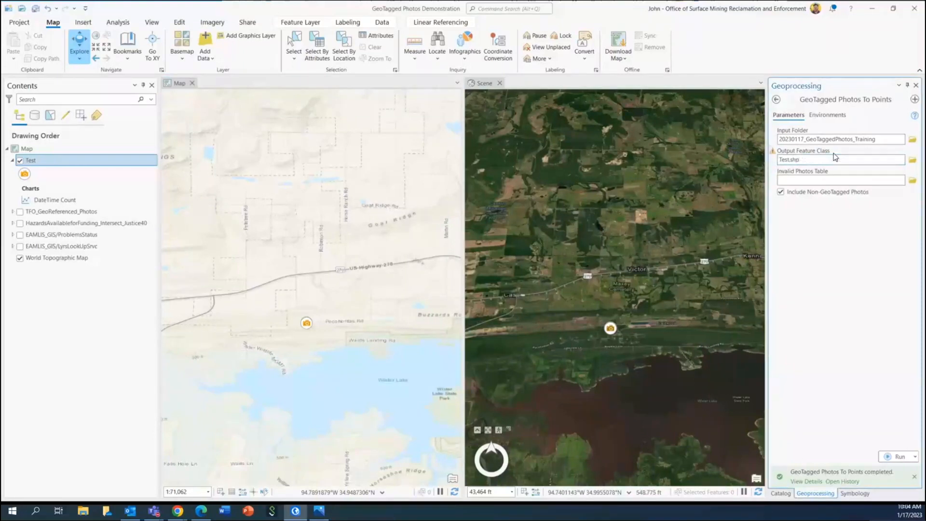
pyautogui.click(899, 159)
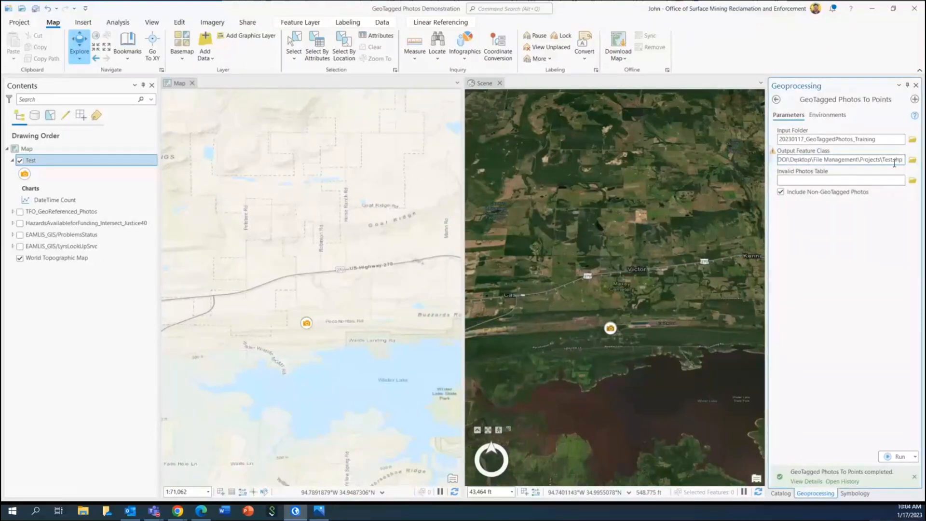
pyautogui.tripleClick(892, 161)
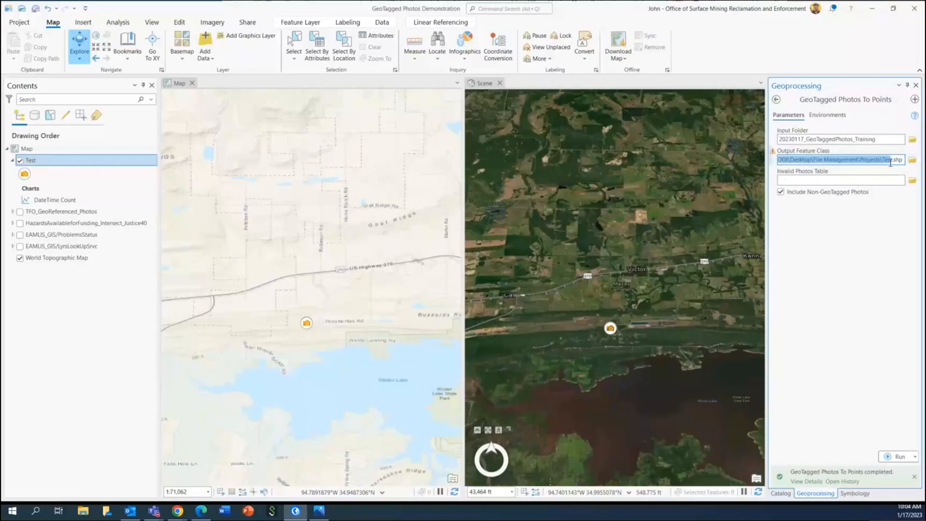
pyautogui.press('BackSpace')
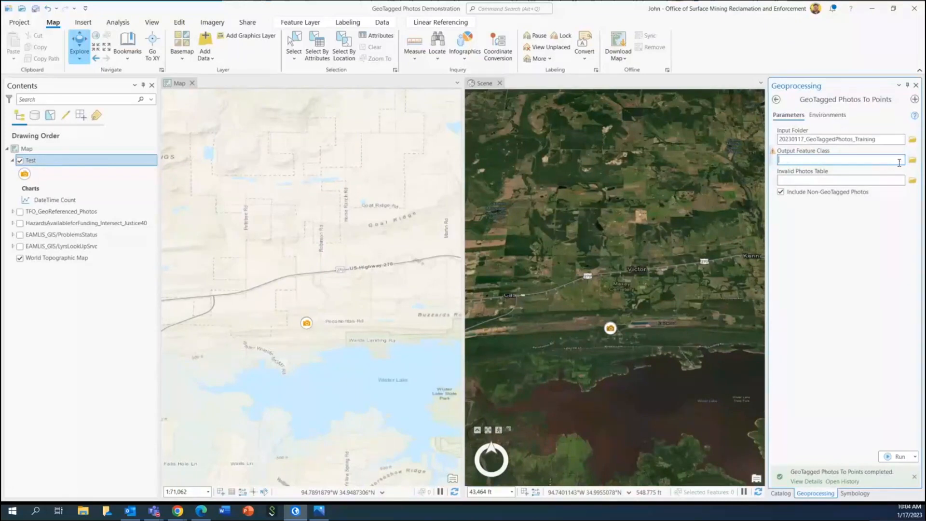
pyautogui.click(898, 143)
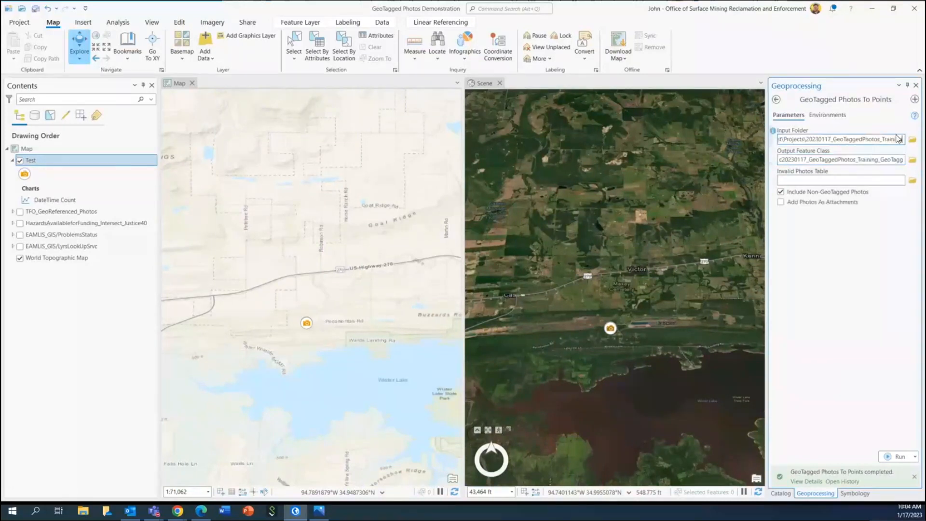
pyautogui.click(868, 160)
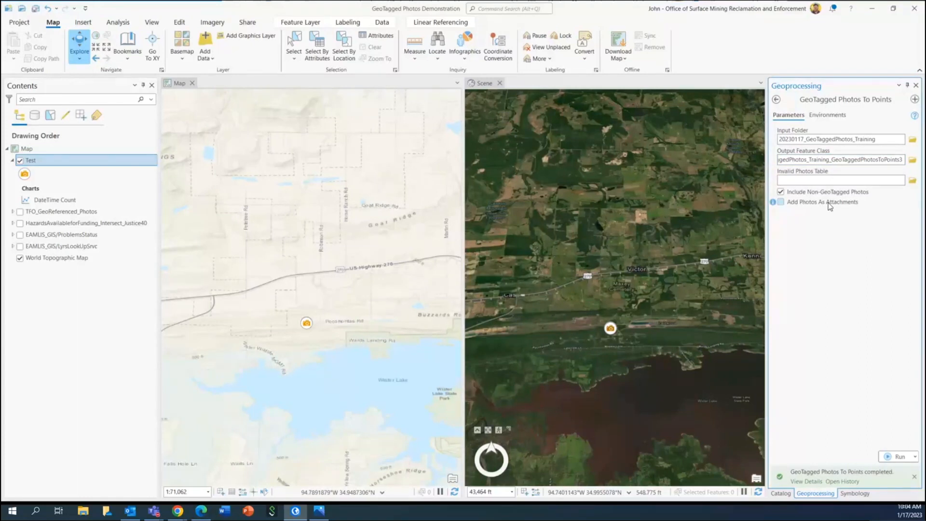
pyautogui.click(781, 202)
# Name the output feature class AttachmentTest in the project geodatabase and run GeoTagged Photos To Points
pyautogui.moveTo(796, 160); pyautogui.dragTo(911, 161)
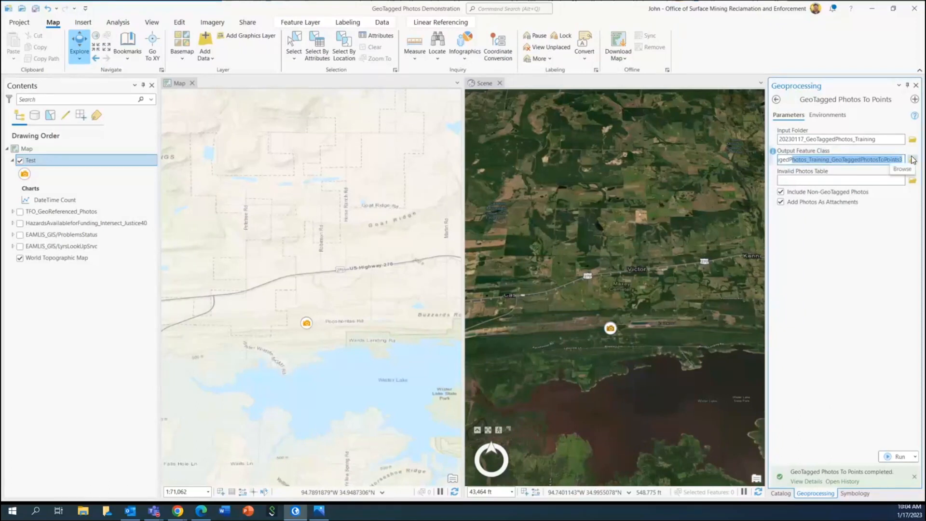
pyautogui.press('BackSpace')
pyautogui.press('BackSpace')
pyautogui.press('BackSpace')
pyautogui.press('BackSpace')
pyautogui.press('BackSpace')
pyautogui.press('BackSpace')
pyautogui.press('BackSpace')
pyautogui.press('BackSpace')
pyautogui.press('BackSpace')
pyautogui.press('BackSpace')
pyautogui.press('BackSpace')
pyautogui.press('BackSpace')
pyautogui.press('BackSpace')
pyautogui.press('BackSpace')
pyautogui.press('BackSpace')
pyautogui.press('BackSpace')
pyautogui.press('BackSpace')
pyautogui.press('BackSpace')
pyautogui.press('BackSpace')
pyautogui.press('BackSpace')
pyautogui.press('BackSpace')
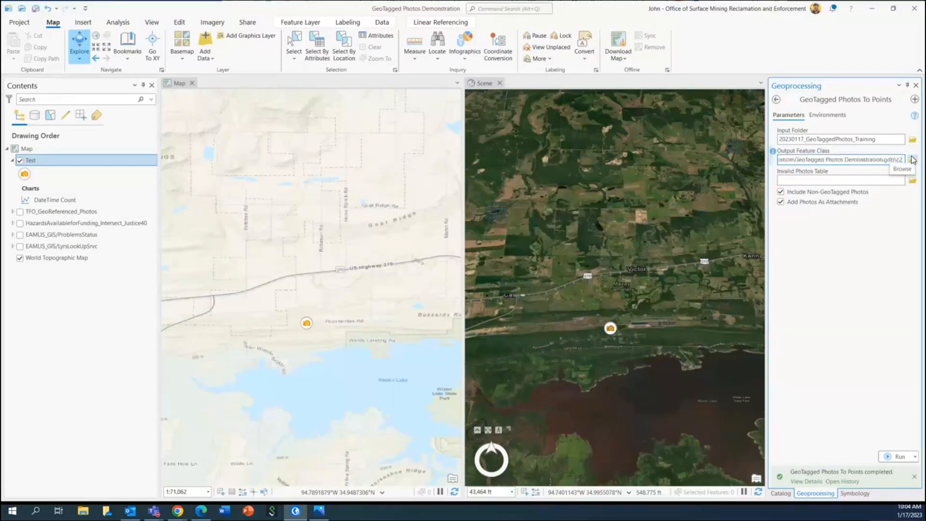
pyautogui.write('AttachmentTest')
pyautogui.click(914, 251)
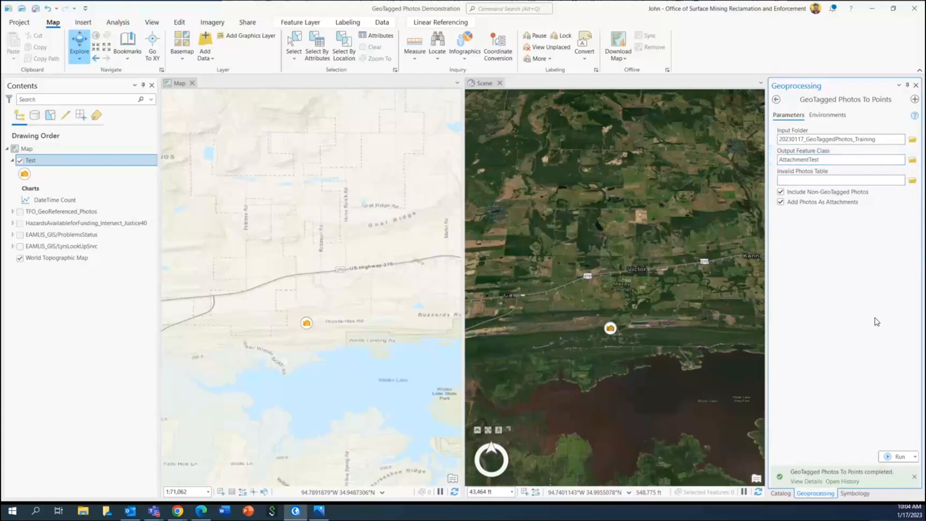
pyautogui.click(894, 457)
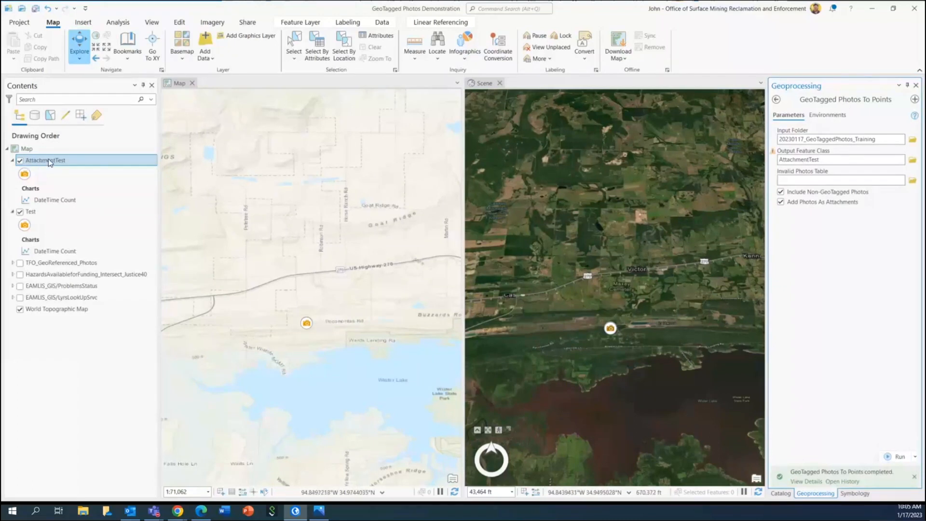
# Turn off the Test layer and view the photo attached to the P4271729.JPG point of the AttachmentTest layer
pyautogui.click(20, 213)
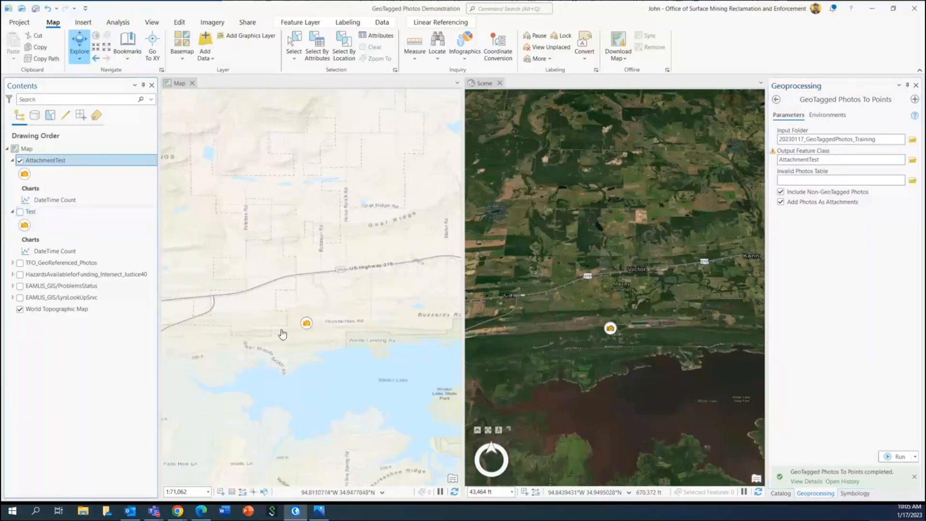
pyautogui.click(307, 326)
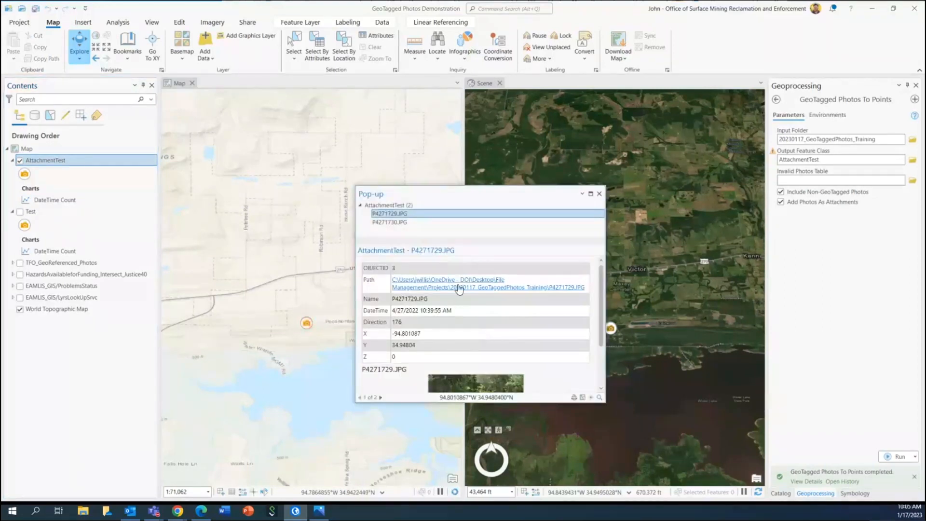
pyautogui.scroll(-2, 531, 333)
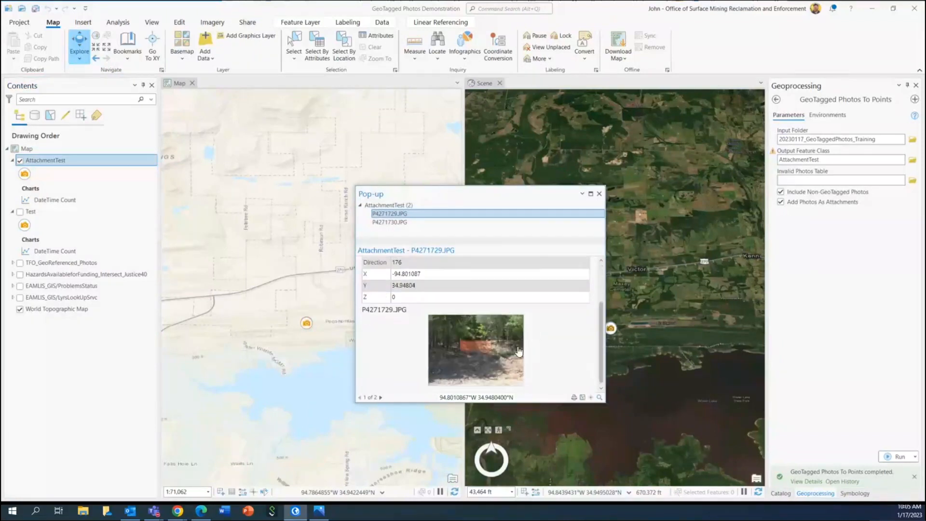
pyautogui.click(497, 355)
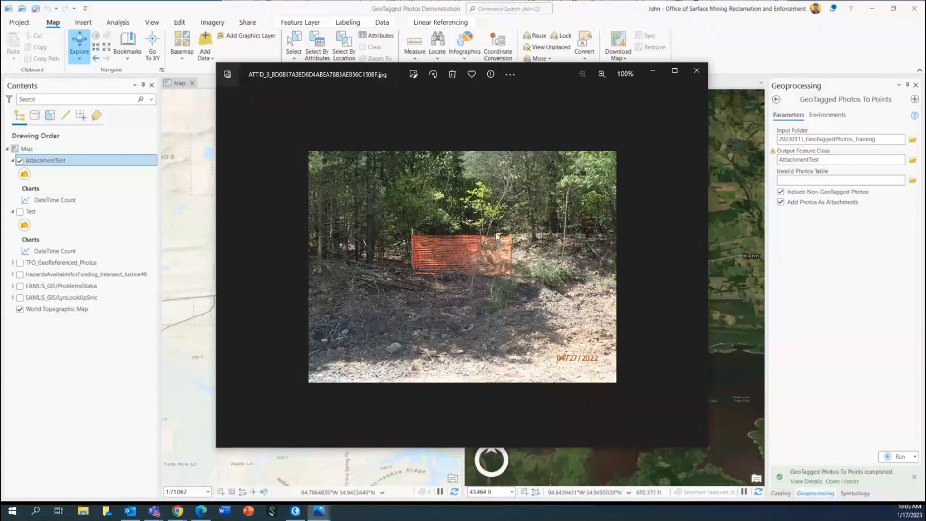
pyautogui.click(697, 72)
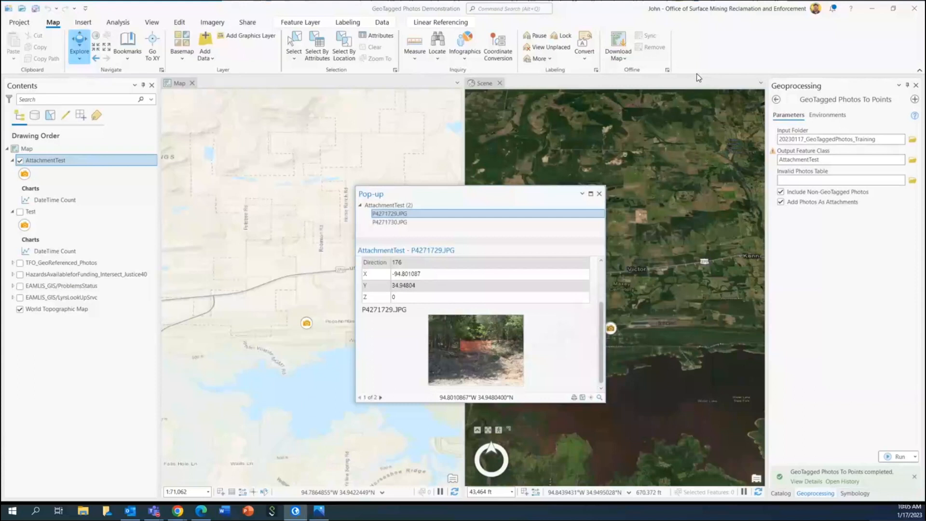
# Close the pop-up and collapse the AttachmentTest and Test layers in the layer list
pyautogui.click(599, 194)
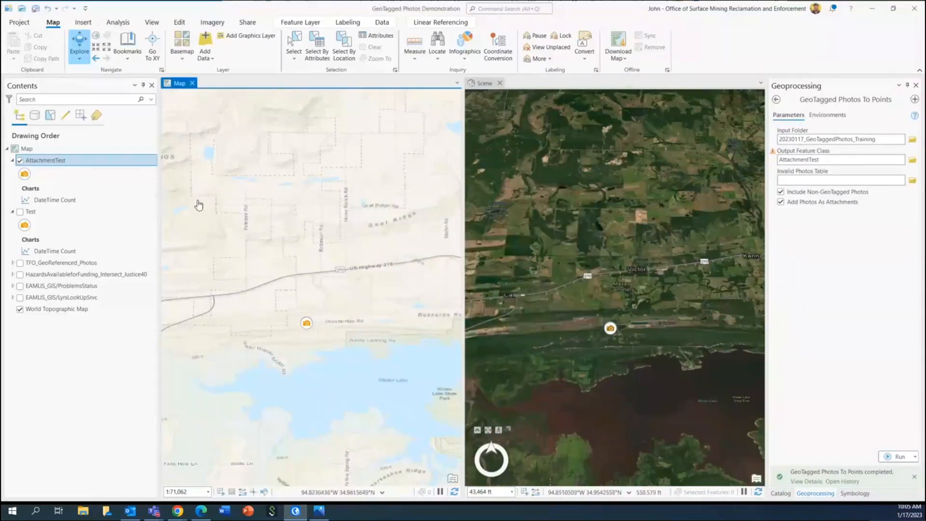
pyautogui.click(13, 161)
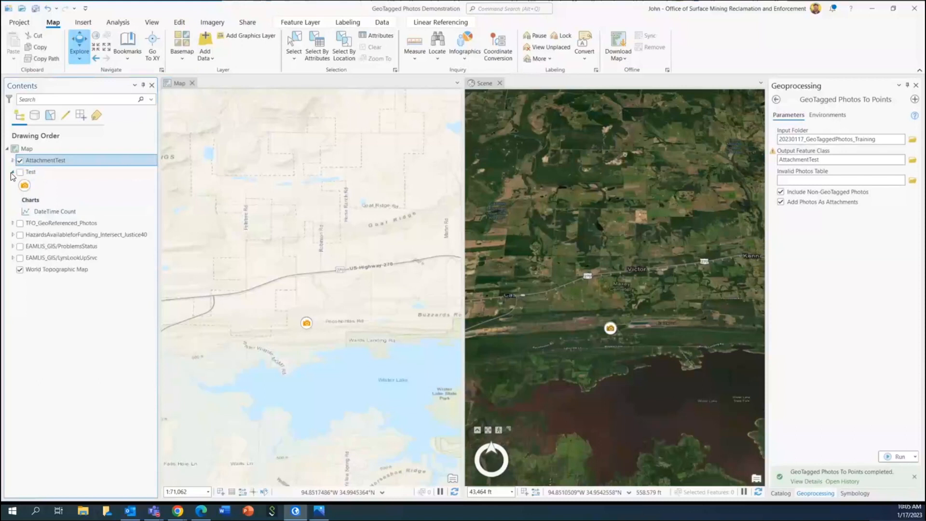
pyautogui.click(12, 172)
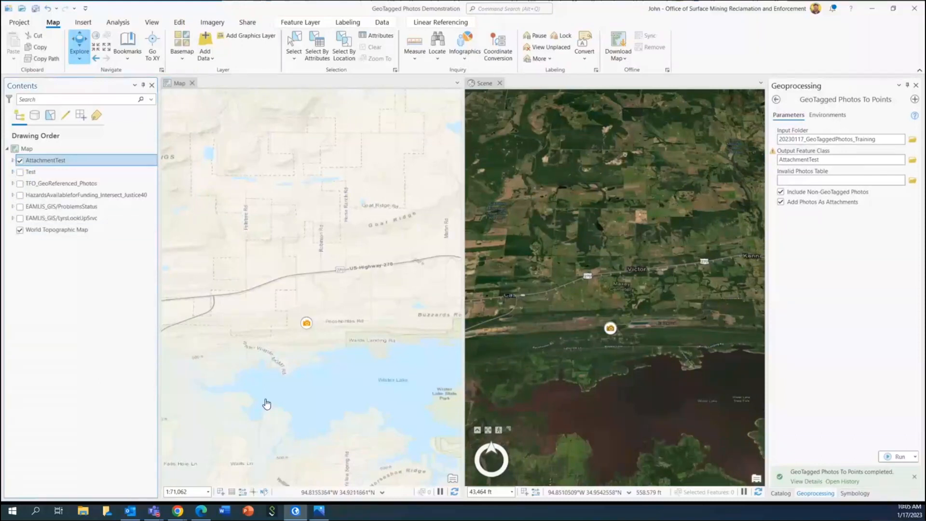
# Switch to File Explorer and open the 20230117_GeoTaggedPhotos_Training folder under File Management > Projects
pyautogui.click(83, 511)
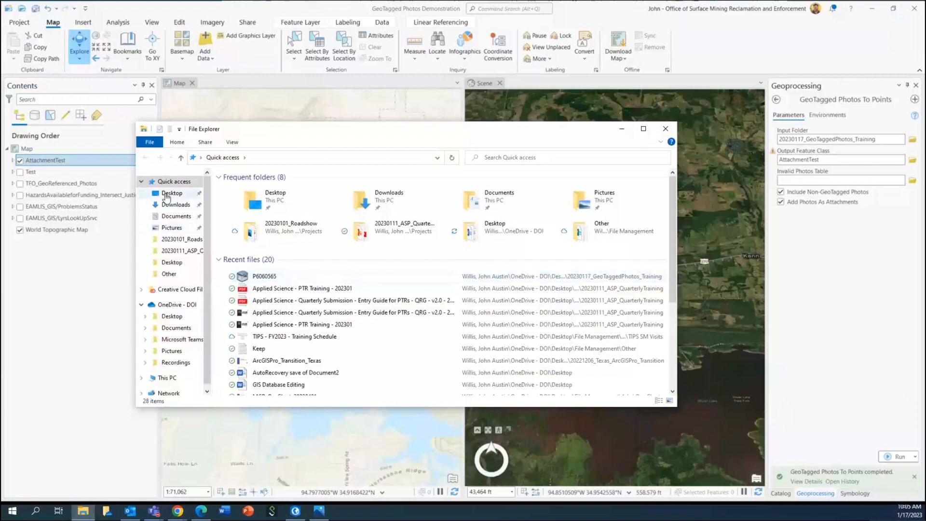
pyautogui.click(172, 262)
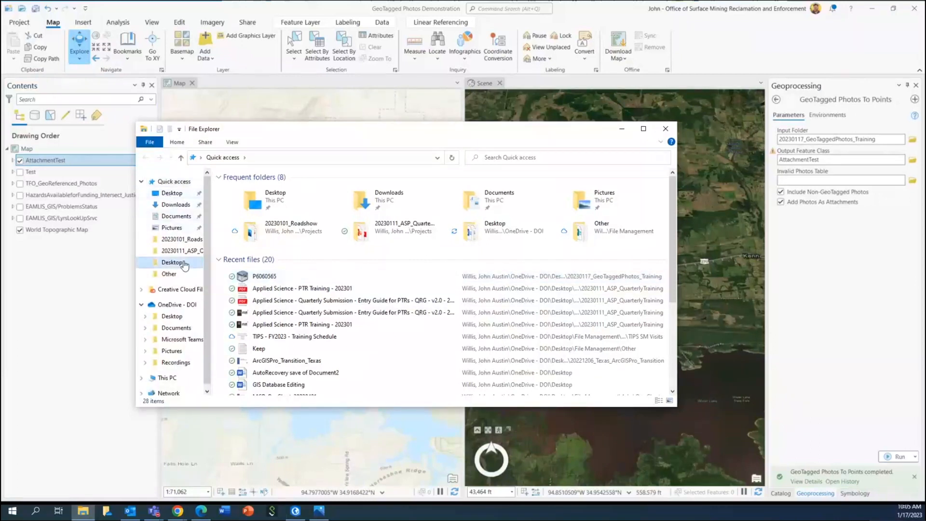
pyautogui.click(263, 191)
pyautogui.doubleClick(264, 191)
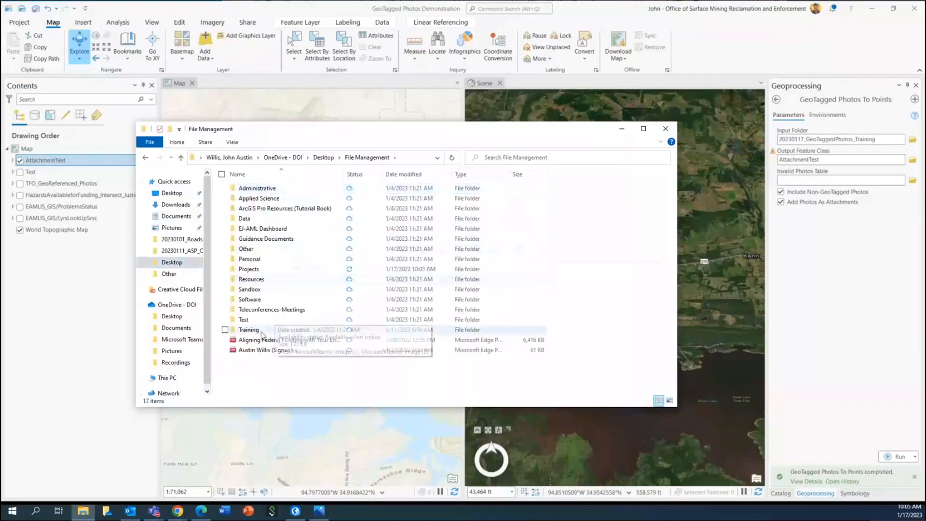
pyautogui.click(249, 271)
pyautogui.doubleClick(249, 272)
pyautogui.scroll(-10, 282, 263)
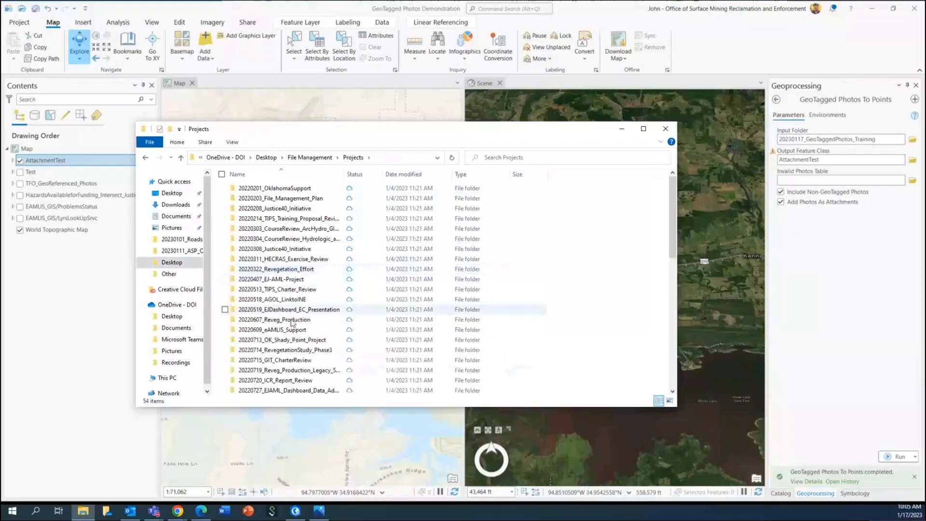
pyautogui.doubleClick(282, 260)
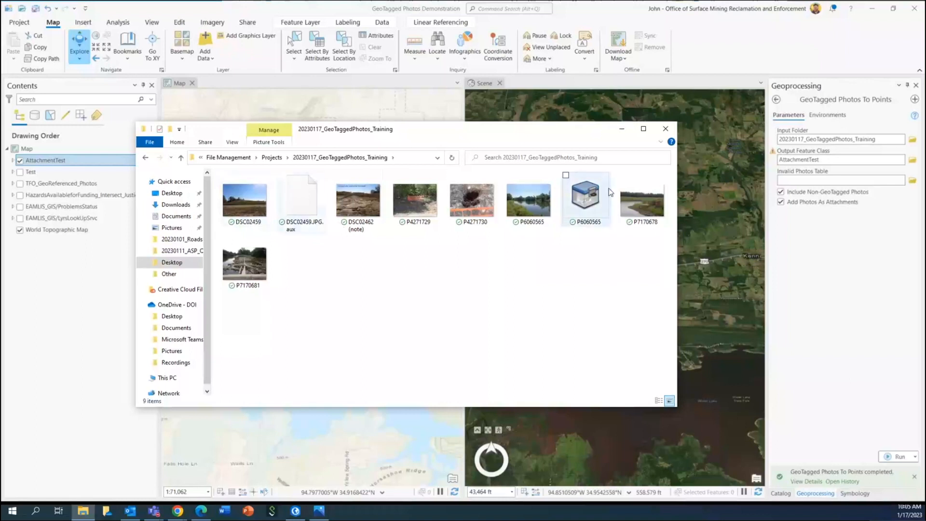
# Compress the photos P4271729 and P4271730 into a zipped folder
pyautogui.click(476, 210)
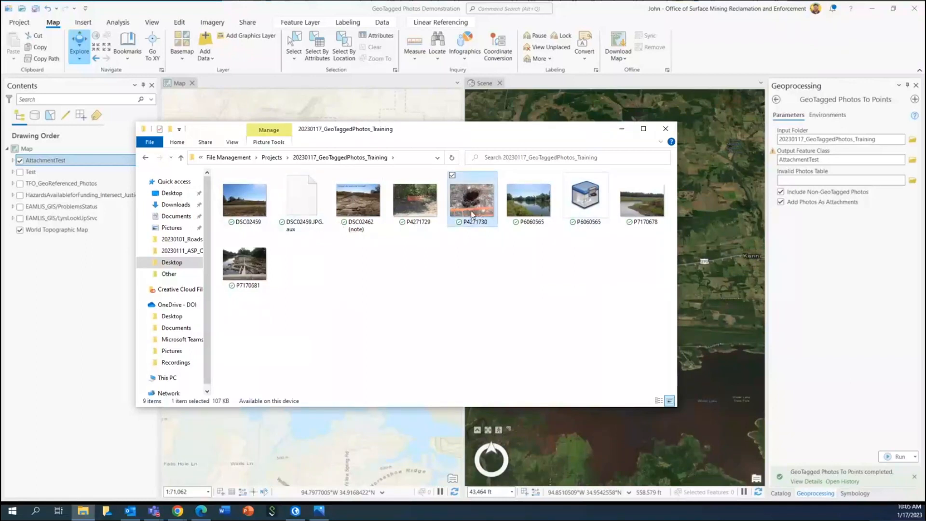
pyautogui.keyDown('ctrl'); pyautogui.click(434, 212); pyautogui.keyUp('ctrl')
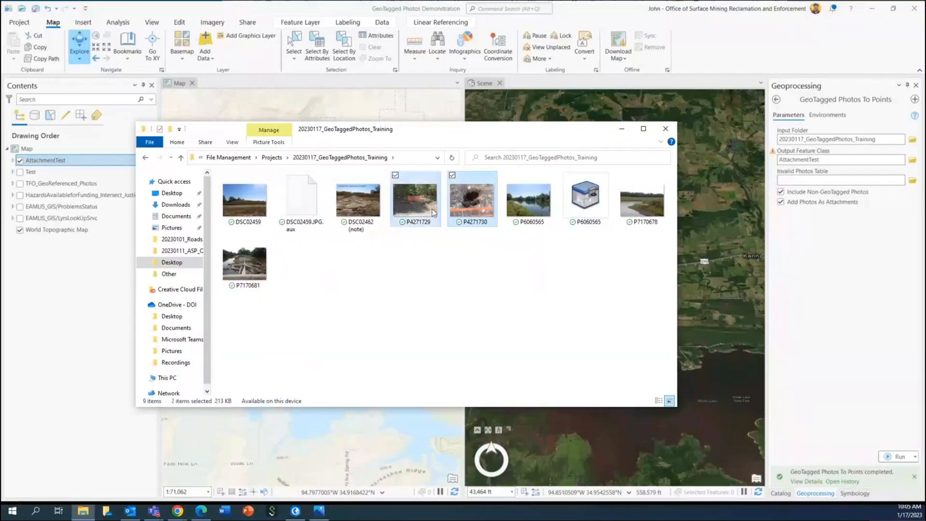
pyautogui.rightClick(477, 203)
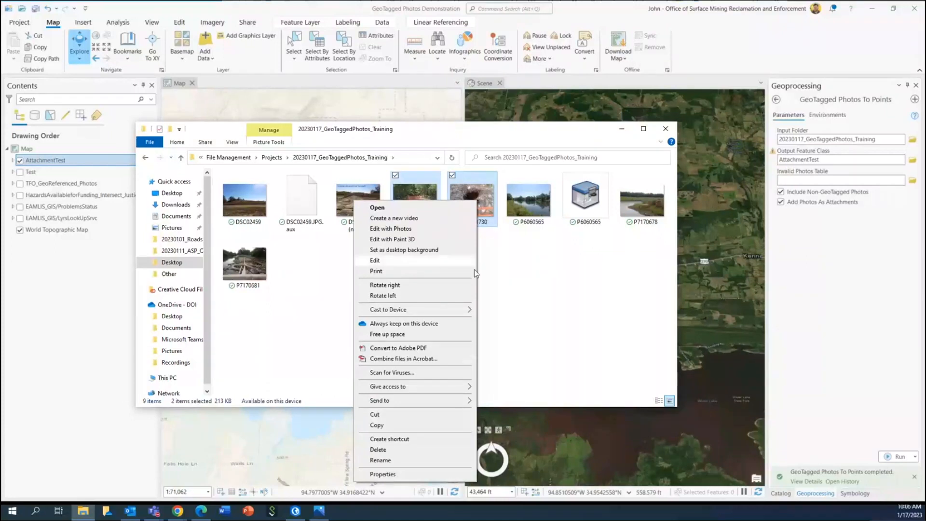
pyautogui.moveTo(467, 400)
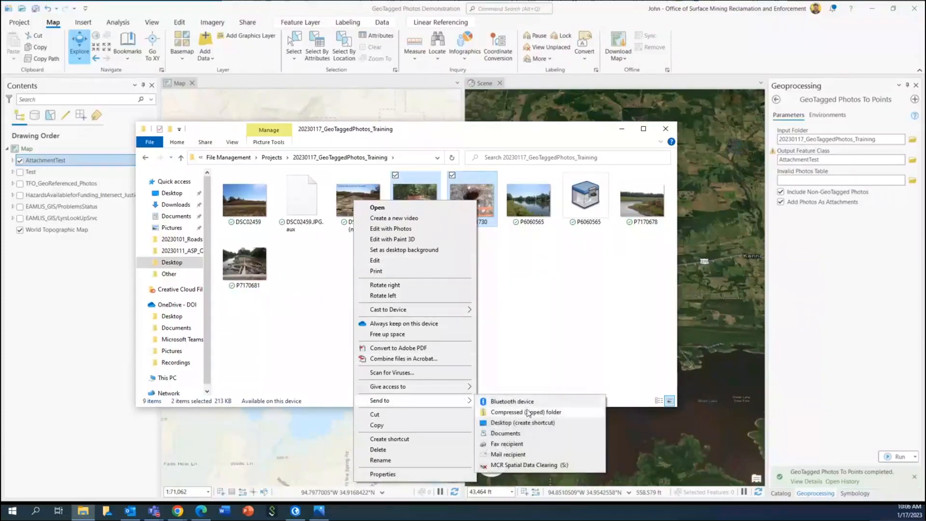
pyautogui.click(526, 412)
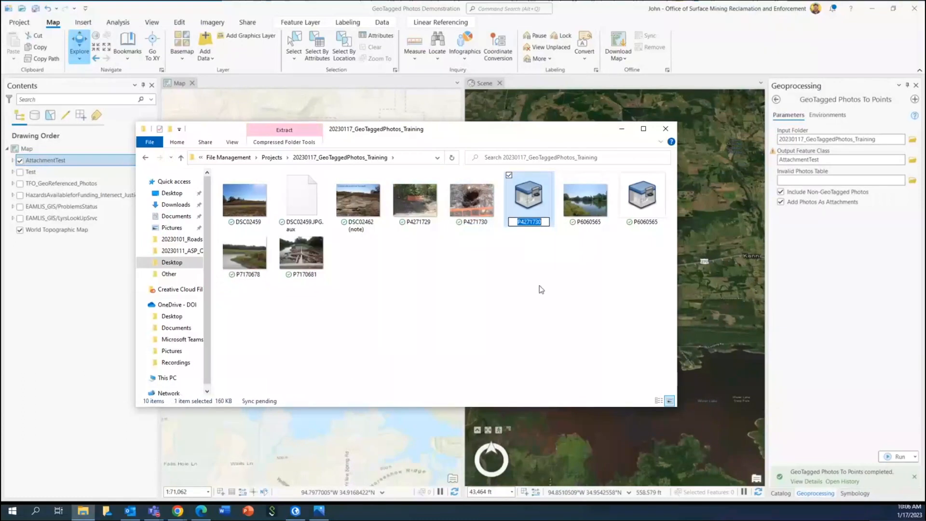
# Name the new zipped folder Test and close the File Explorer window
pyautogui.write('Test')
pyautogui.press('Return')
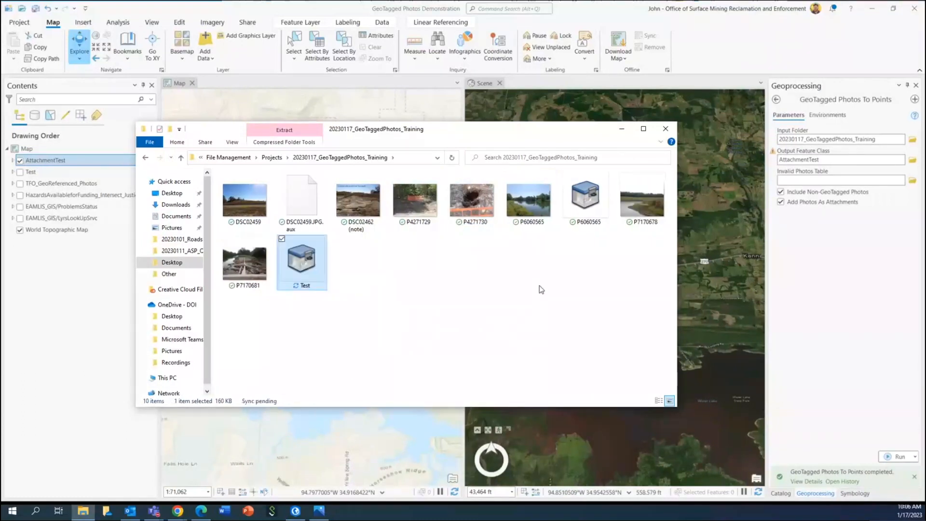
pyautogui.click(541, 312)
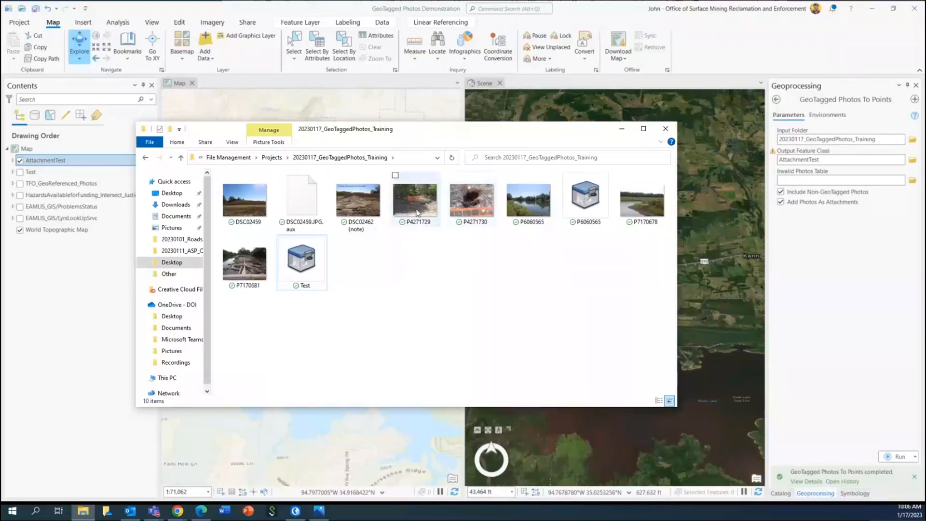
pyautogui.click(665, 129)
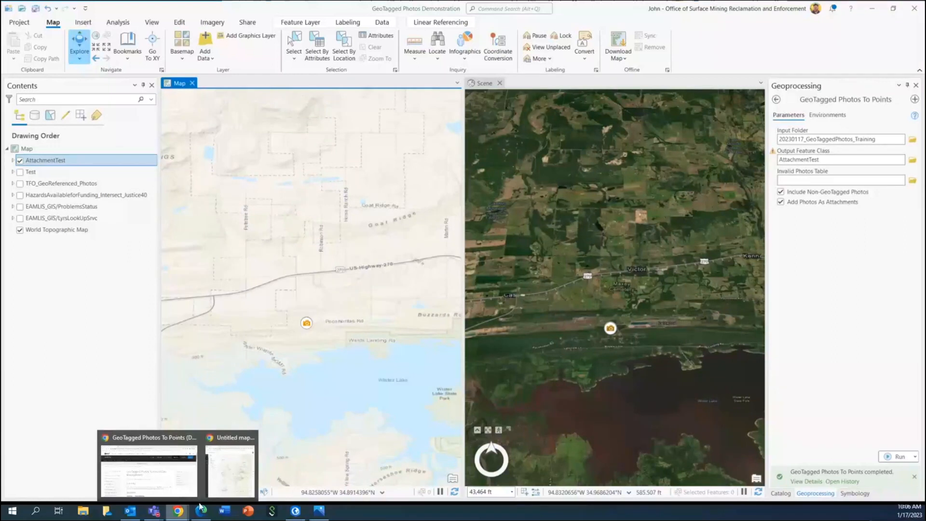
# Switch to Chrome, open ArcGIS Online from the AGOL search results and sign in through the Osmre organization
pyautogui.click(180, 473)
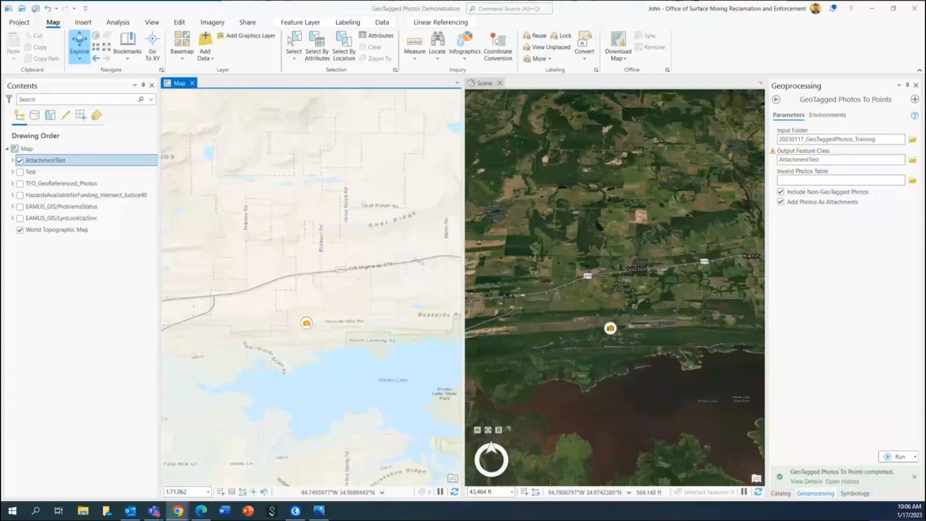
pyautogui.moveTo(925, 308); pyautogui.dragTo(238, 2)
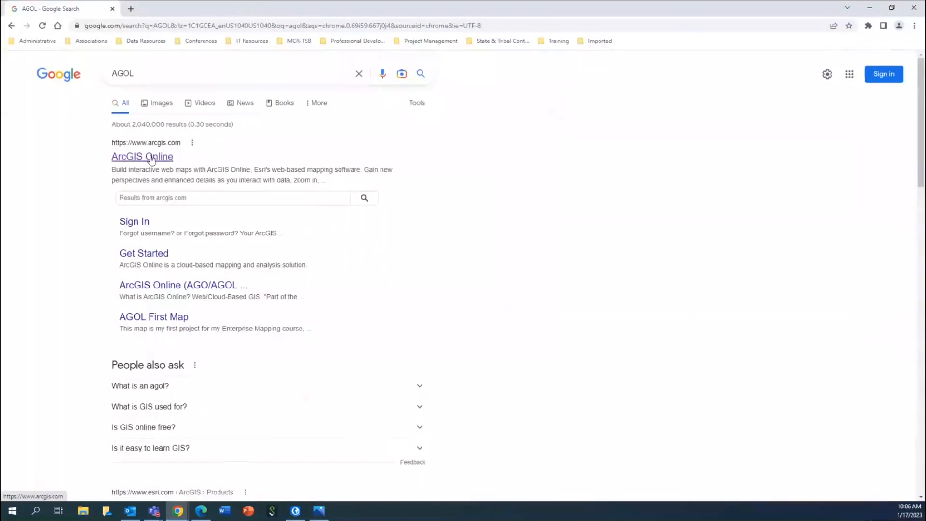
pyautogui.click(152, 158)
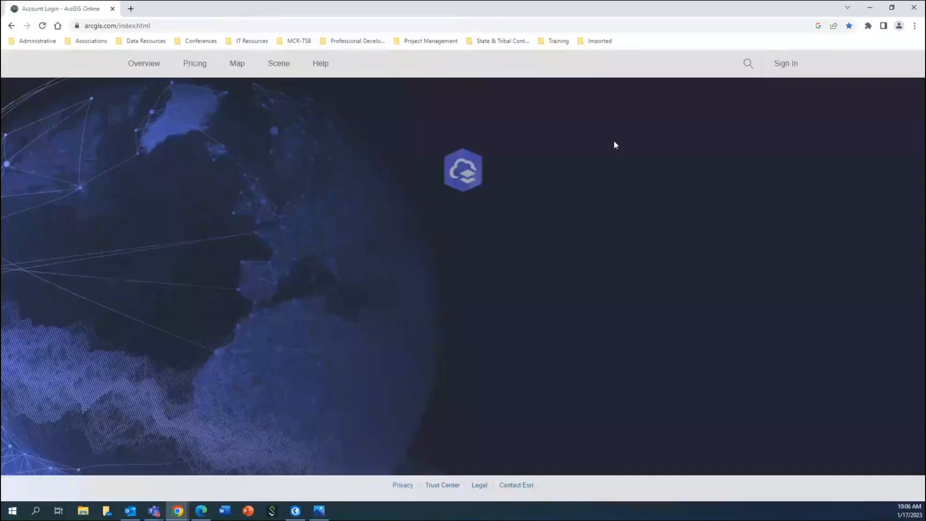
pyautogui.click(790, 64)
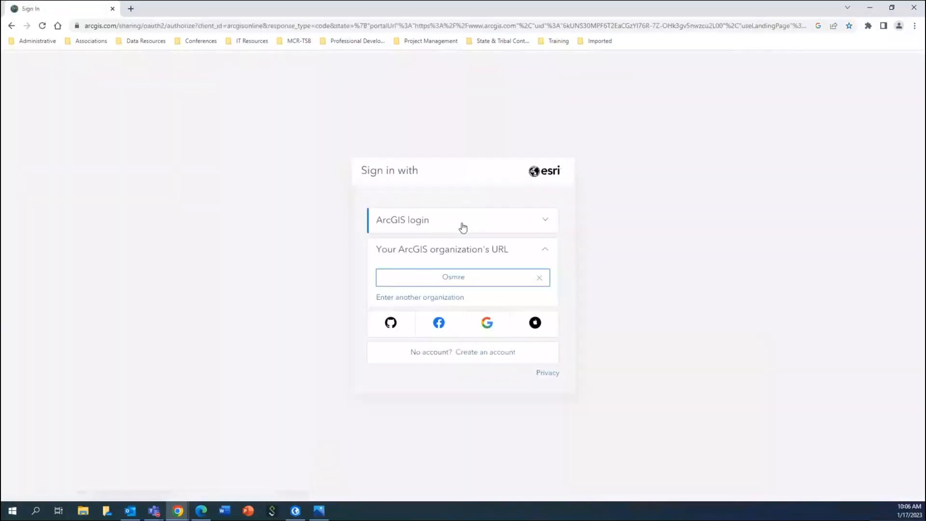
pyautogui.click(465, 278)
pyautogui.click(479, 270)
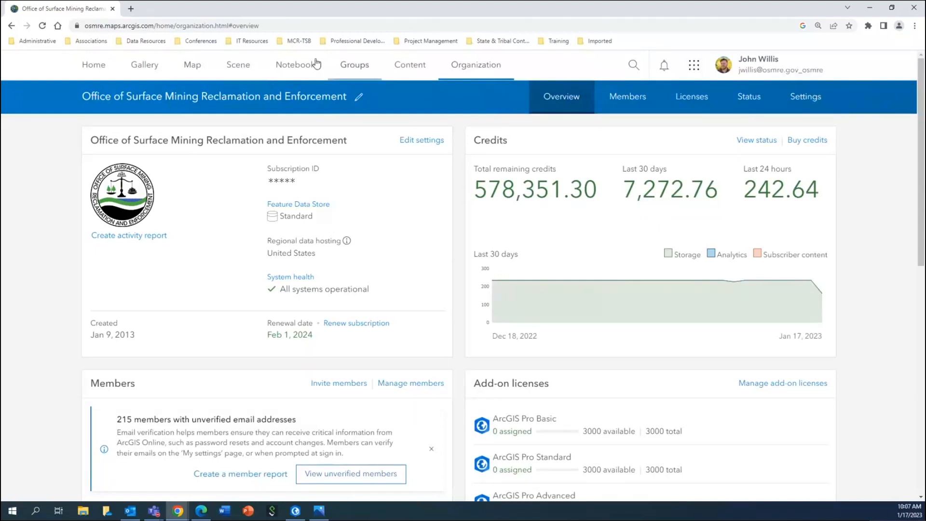
# Start a new item in My Content and load the zipped folder Test from the device
pyautogui.click(414, 72)
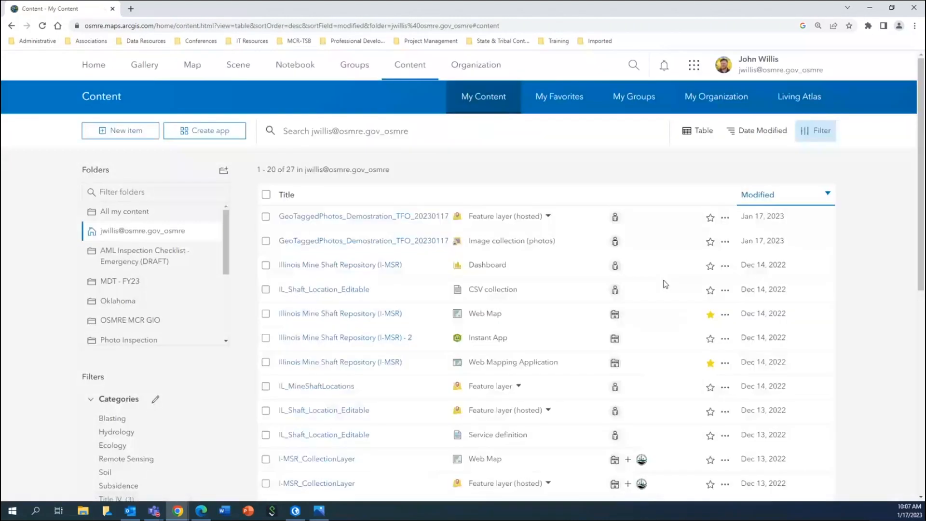
pyautogui.click(105, 135)
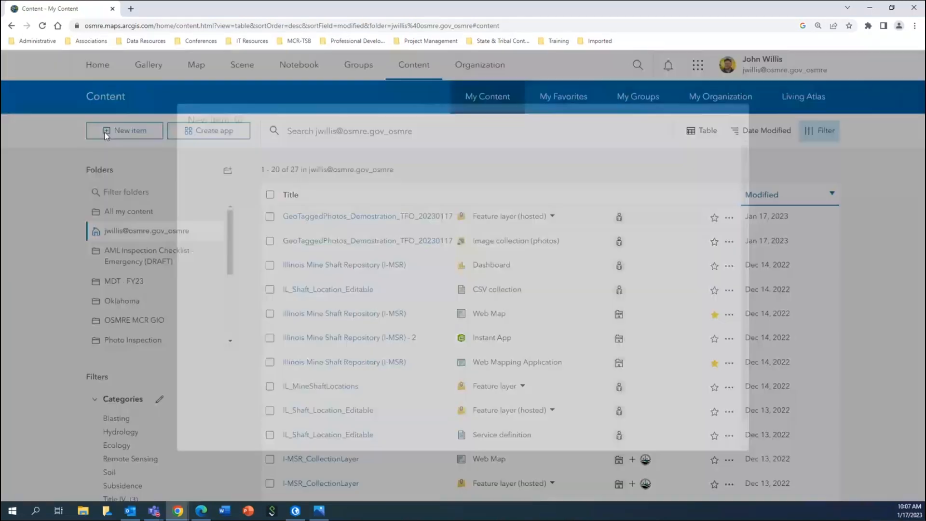
pyautogui.click(350, 254)
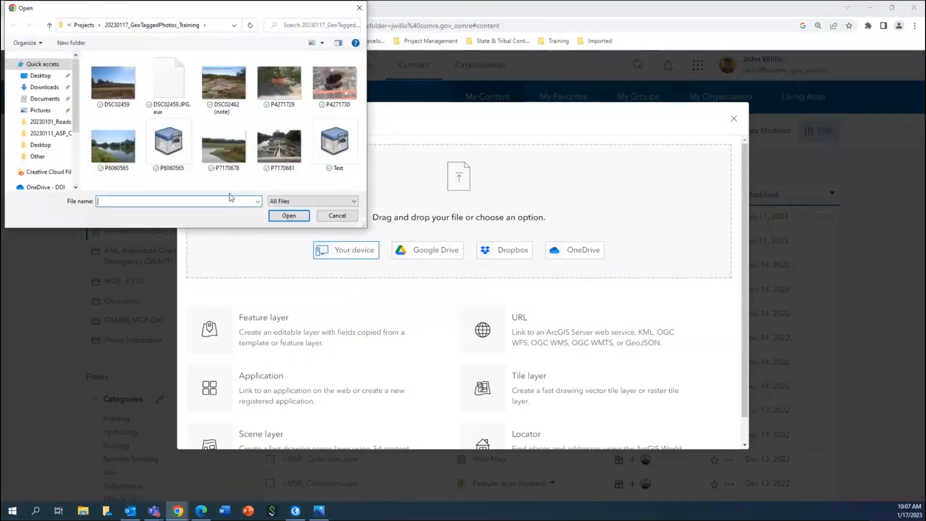
pyautogui.click(339, 145)
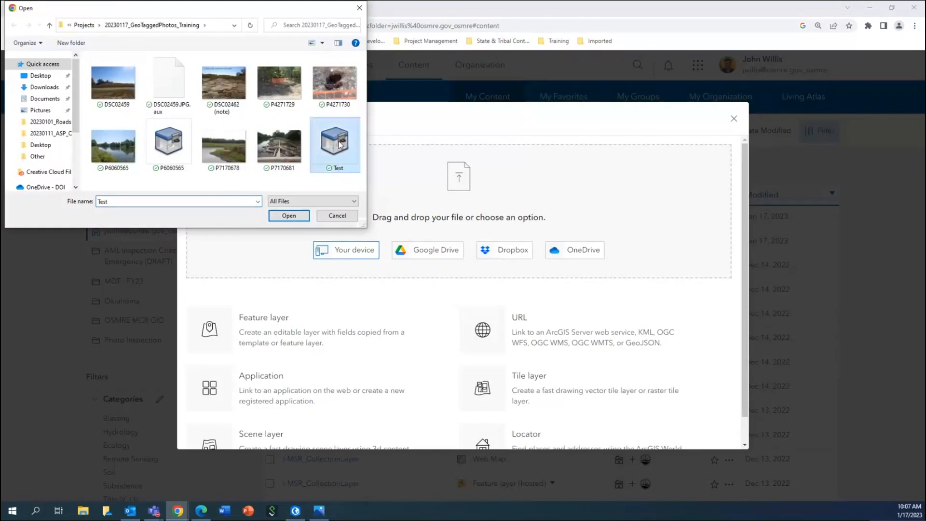
pyautogui.click(295, 218)
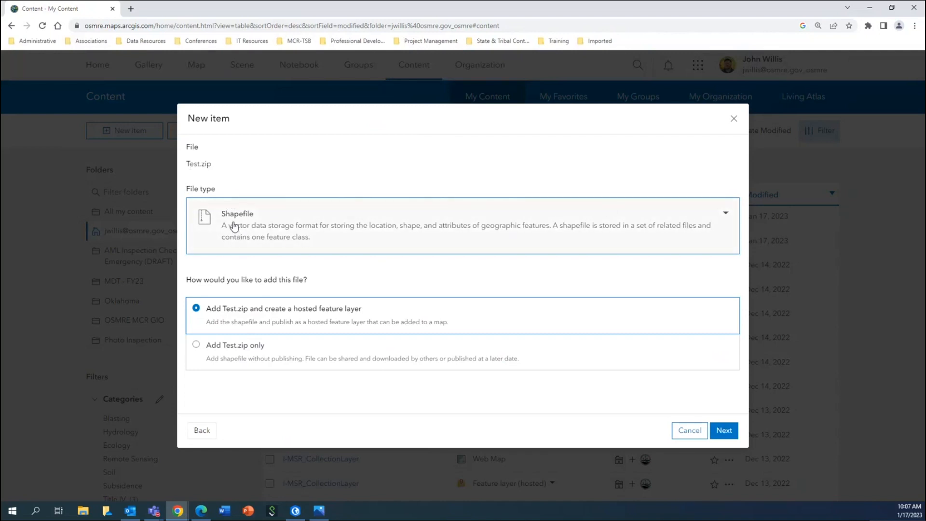
# Set the file type to Photos with locations and choose to add Test.zip and create a hosted feature layer
pyautogui.click(725, 213)
pyautogui.scroll(-1, 520, 285)
pyautogui.scroll(-1, 519, 285)
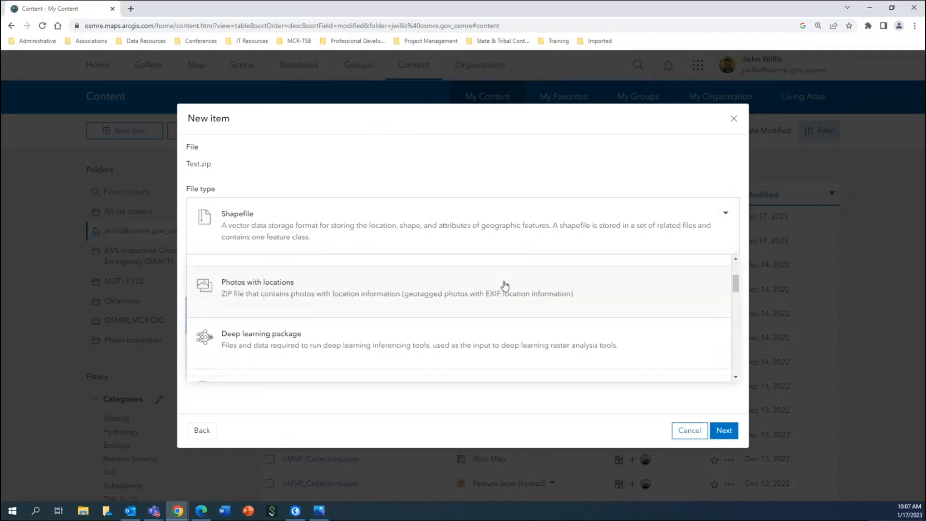
pyautogui.click(248, 296)
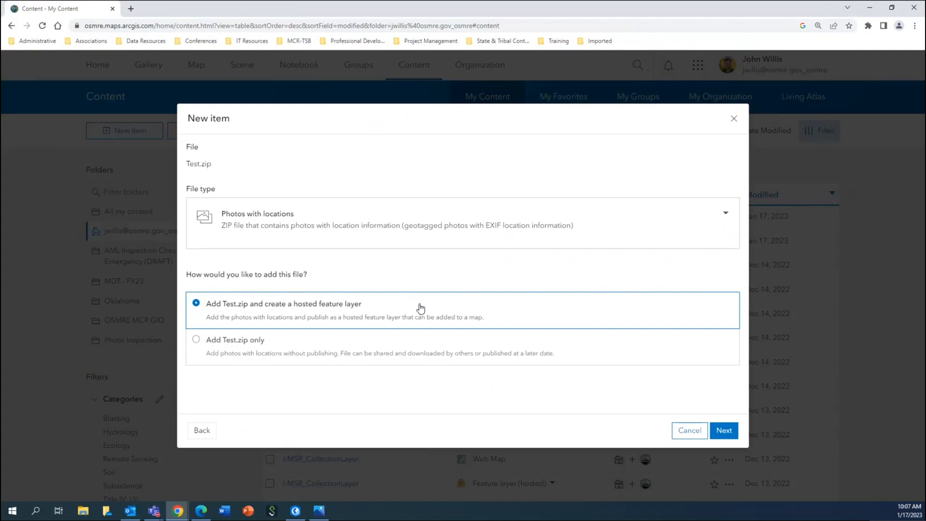
pyautogui.click(724, 431)
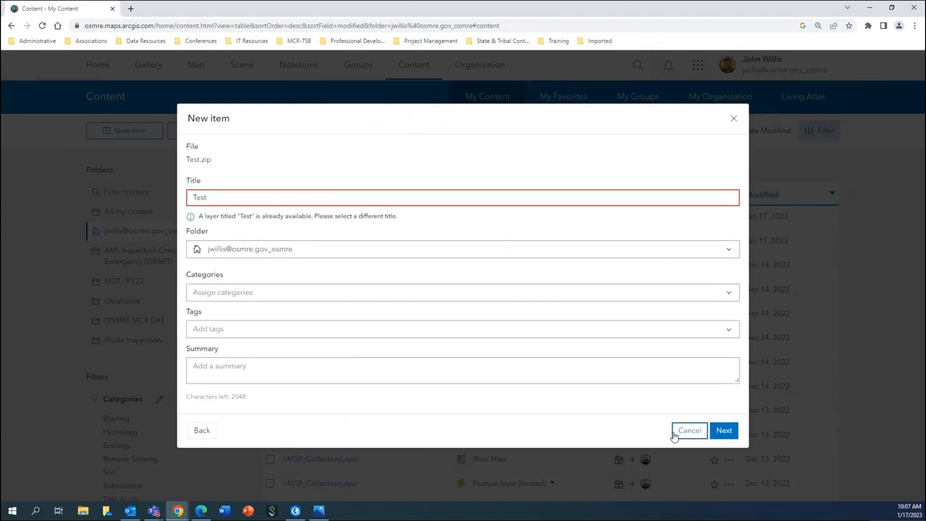
# Title the new item GeoTagged_Photos_Demo_20230117 and publish it as a hosted feature layer
pyautogui.press('BackSpace')
pyautogui.write('Geo')
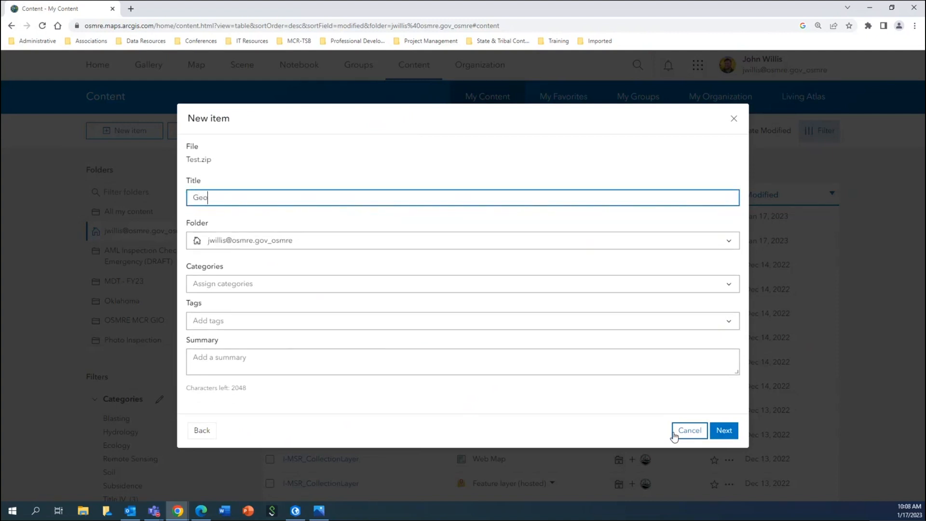
pyautogui.write('Tagged+Photo')
pyautogui.press('BackSpace')
pyautogui.press('BackSpace')
pyautogui.press('BackSpace')
pyautogui.press('BackSpace')
pyautogui.press('BackSpace')
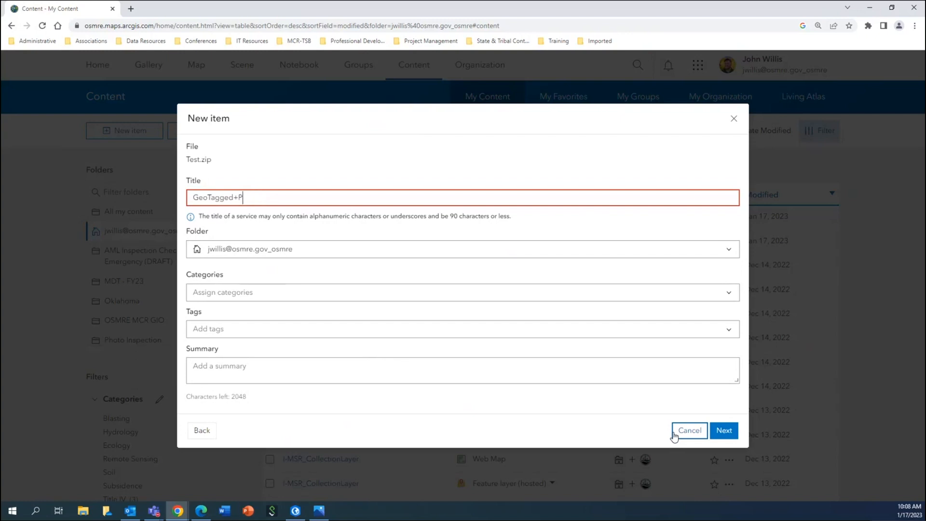
pyautogui.write('hotos_Demo_20230117')
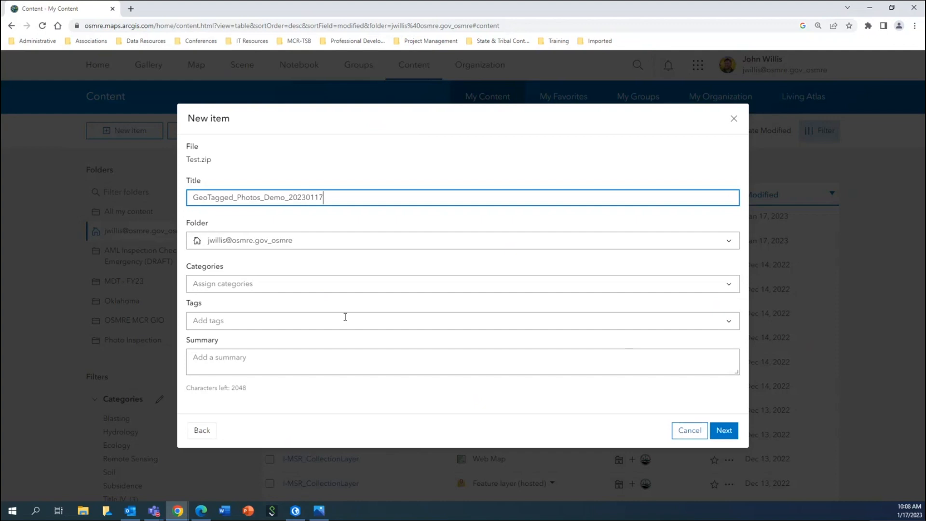
pyautogui.click(313, 164)
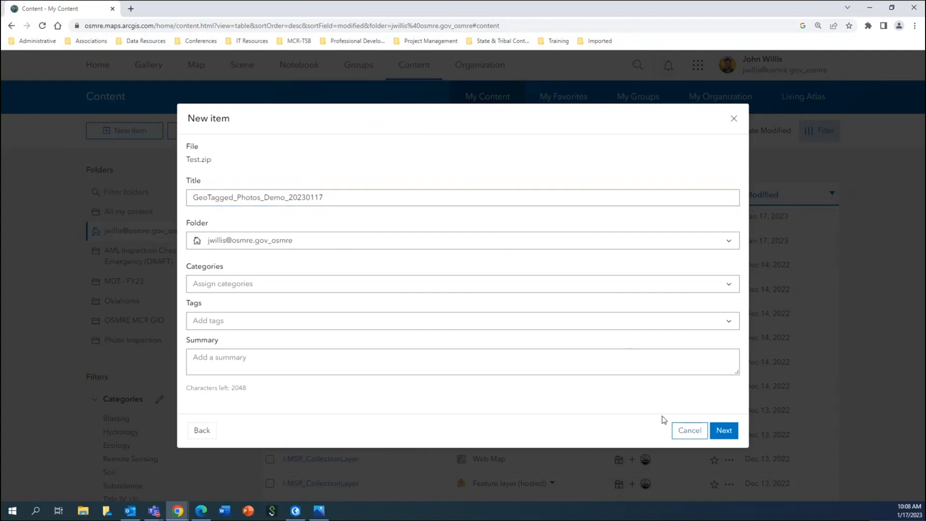
pyautogui.click(727, 434)
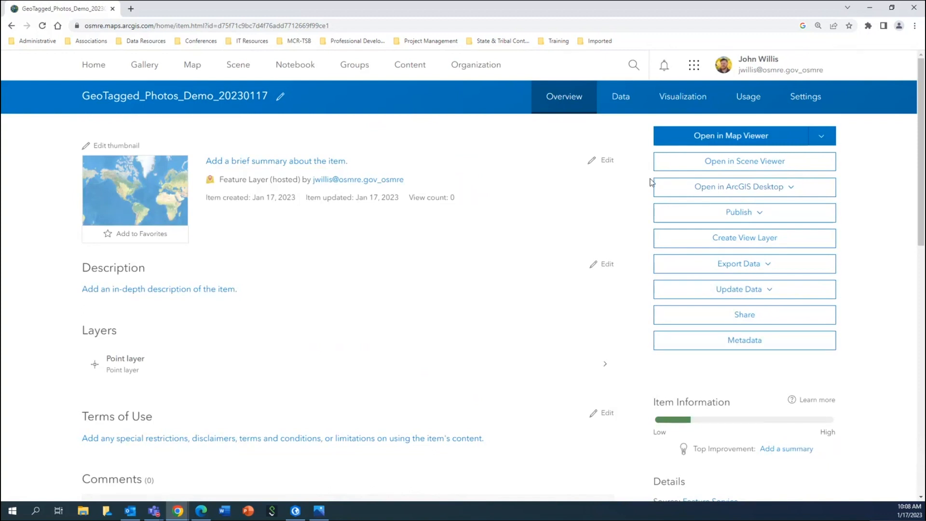
# Open the new layer in Map Viewer and view the photo attached to the northern of its points near Wister Lake
pyautogui.click(747, 140)
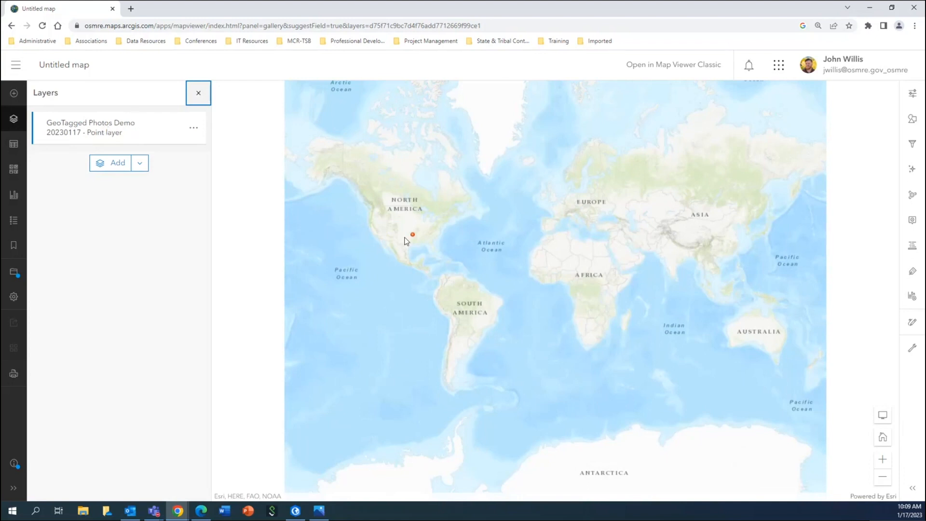
pyautogui.scroll(2, 406, 241)
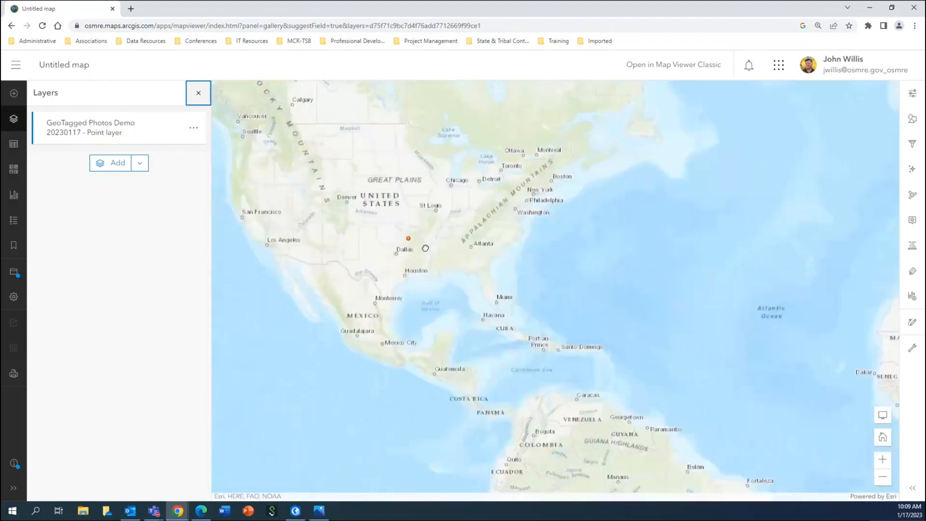
pyautogui.scroll(4, 426, 248)
pyautogui.scroll(4, 423, 249)
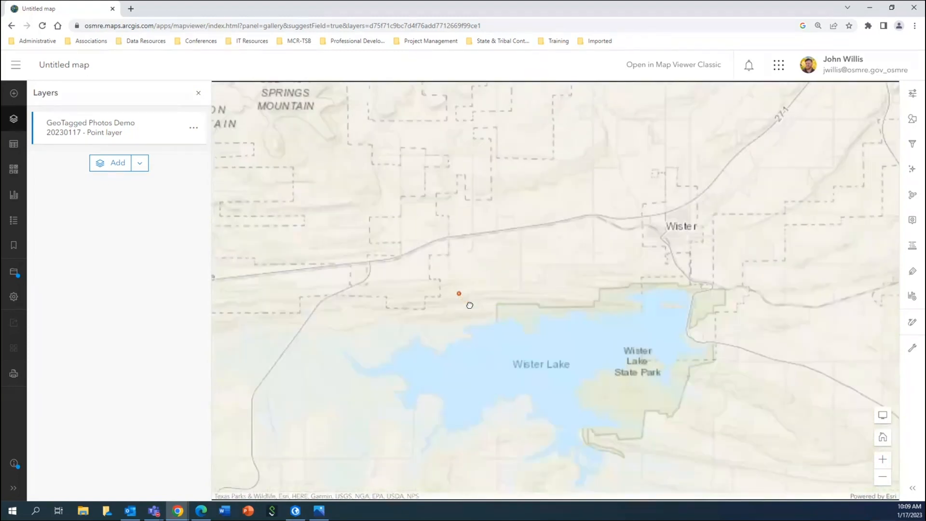
pyautogui.scroll(4, 469, 305)
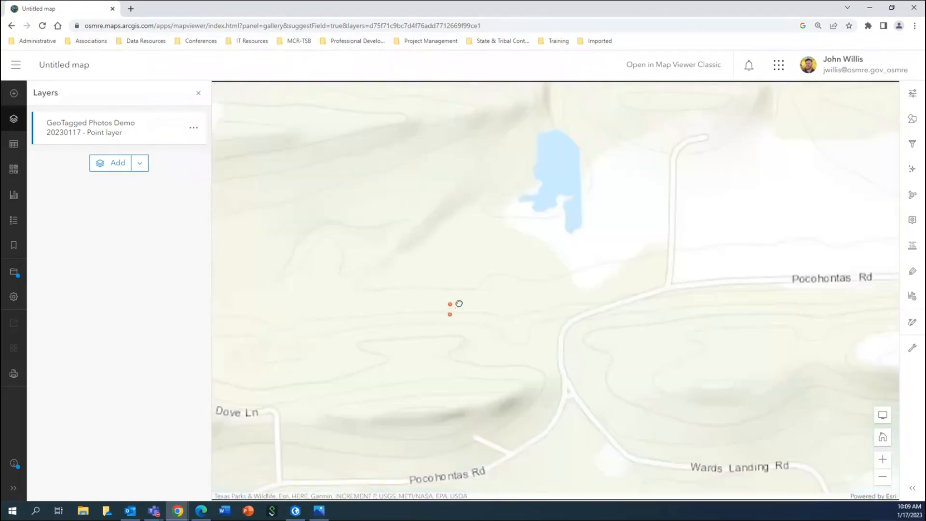
pyautogui.scroll(3, 459, 304)
pyautogui.moveTo(441, 345); pyautogui.dragTo(620, 310)
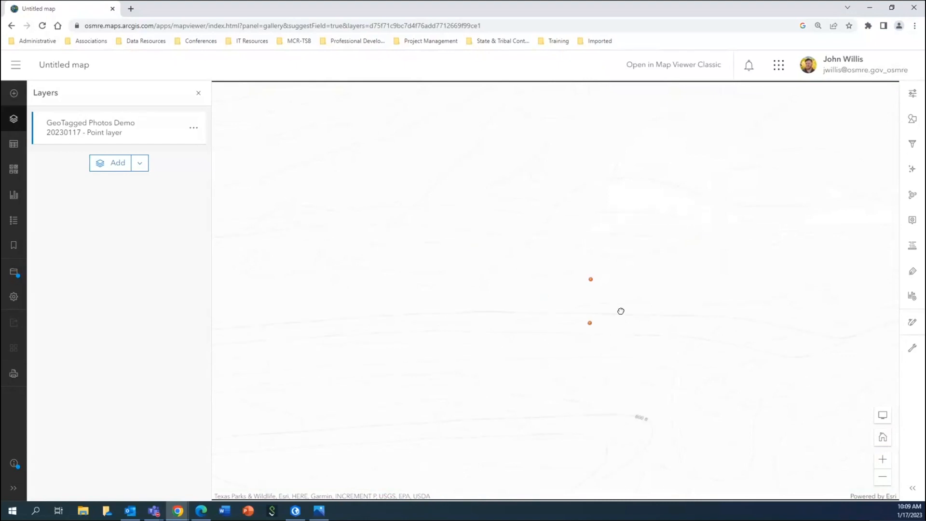
pyautogui.click(591, 280)
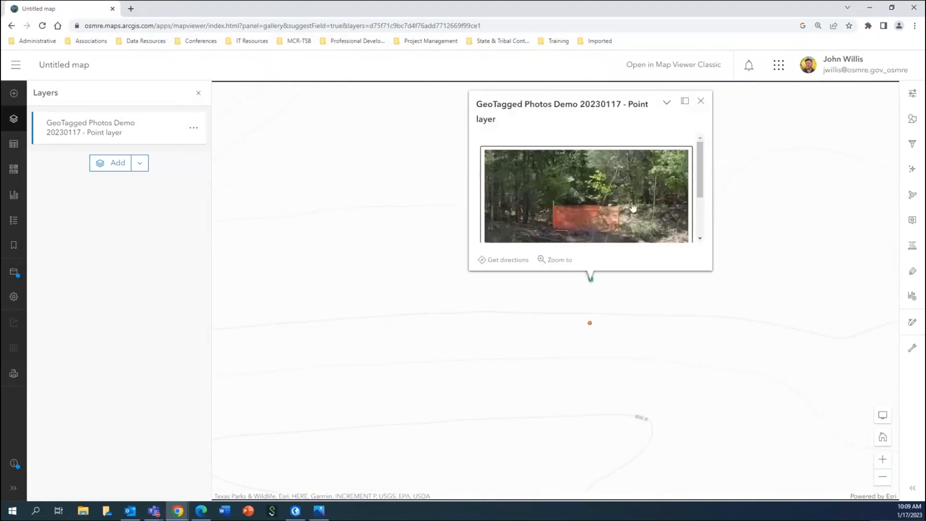
pyautogui.scroll(-1, 633, 207)
pyautogui.scroll(1, 633, 206)
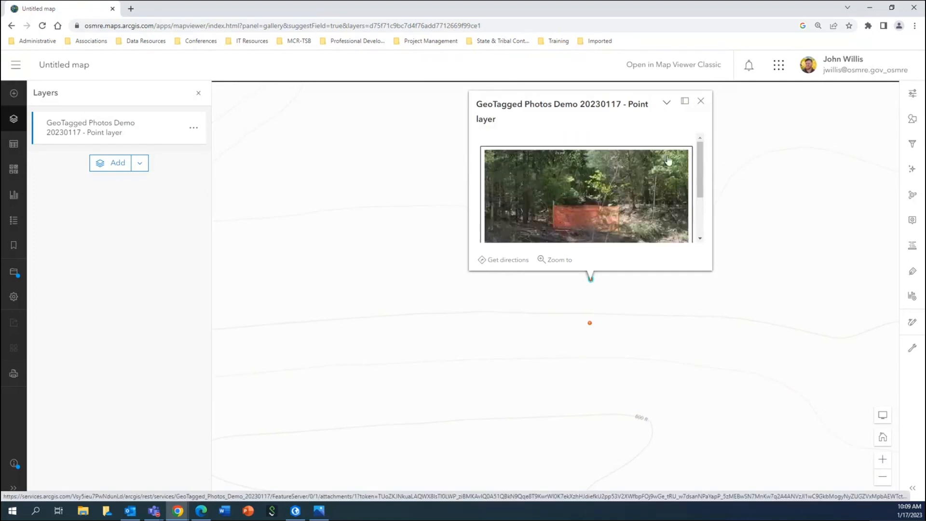
pyautogui.click(702, 101)
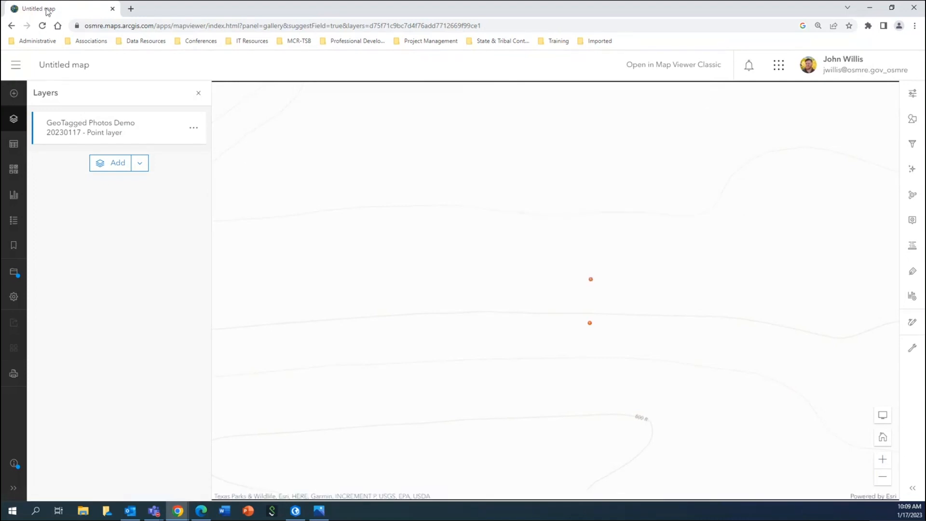
# Switch to ArcGIS Pro, hide the AttachmentTest layer and add GeoTagged_Photos_Demo_20230117 from the portal's My Content to the map
pyautogui.click(295, 512)
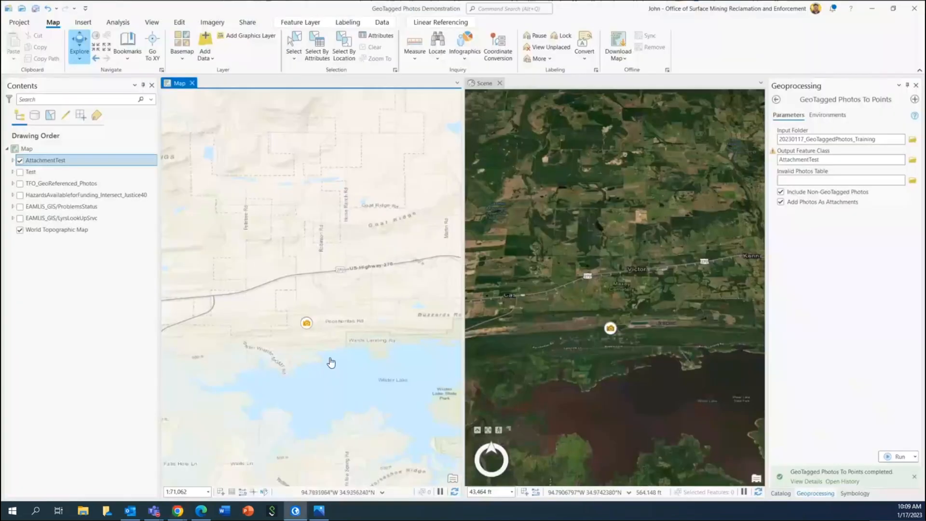
pyautogui.click(20, 160)
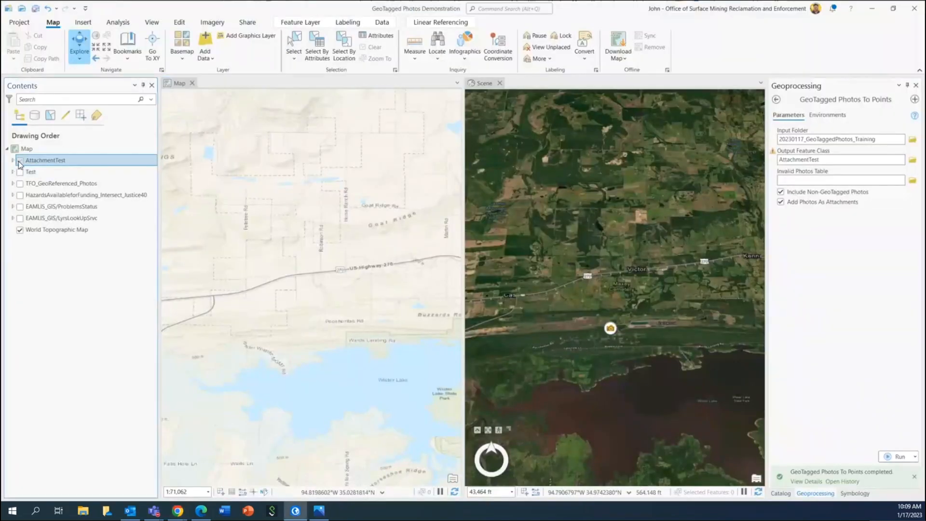
pyautogui.click(213, 59)
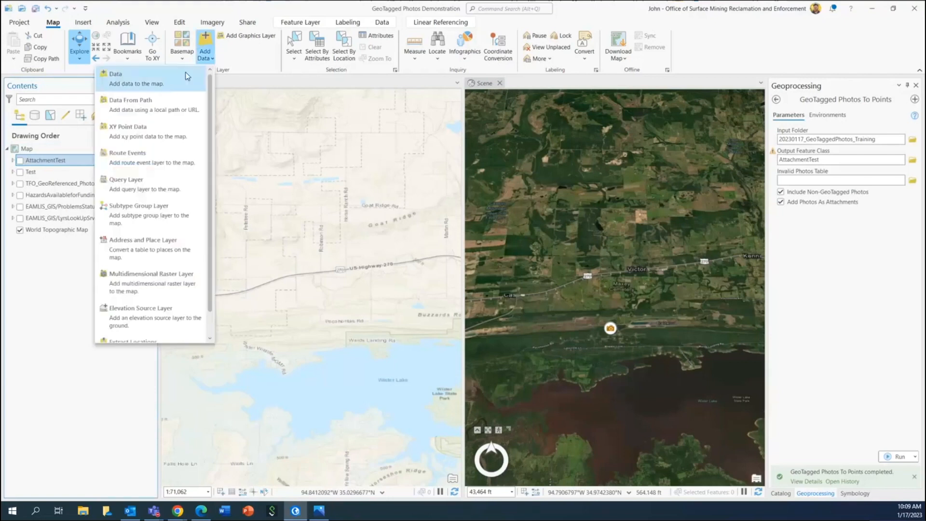
pyautogui.click(168, 87)
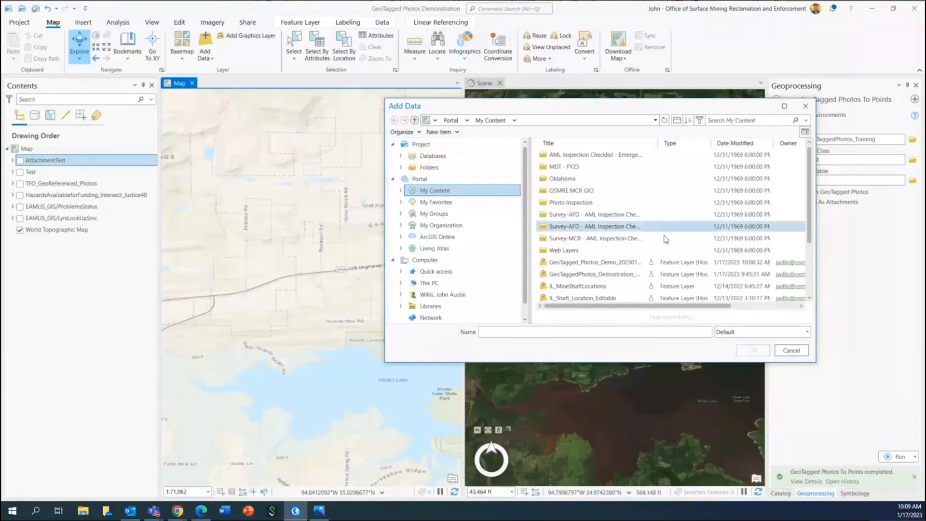
pyautogui.moveTo(657, 146); pyautogui.dragTo(683, 147)
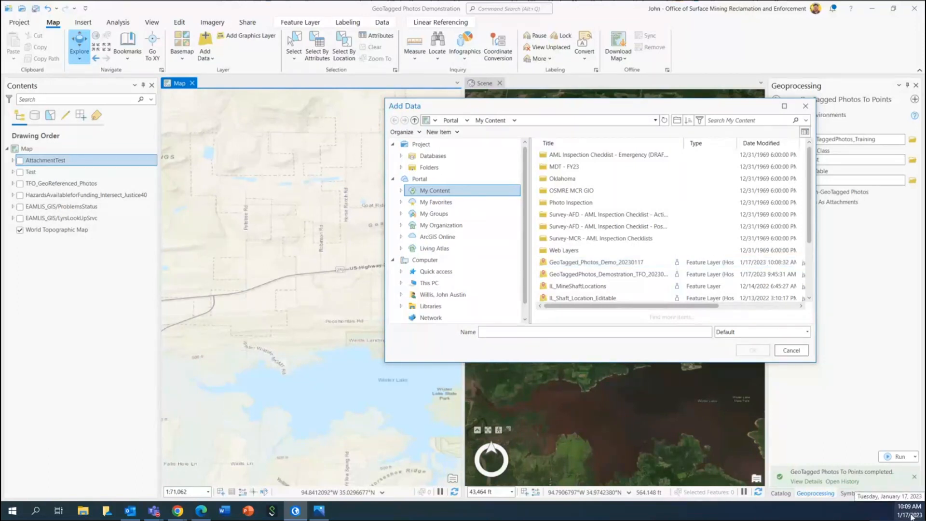
pyautogui.click(663, 265)
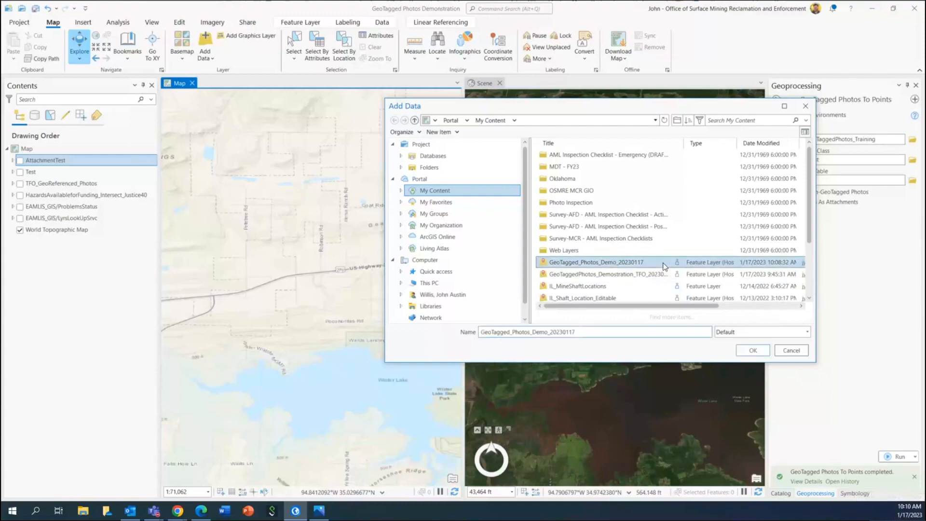
pyautogui.click(749, 352)
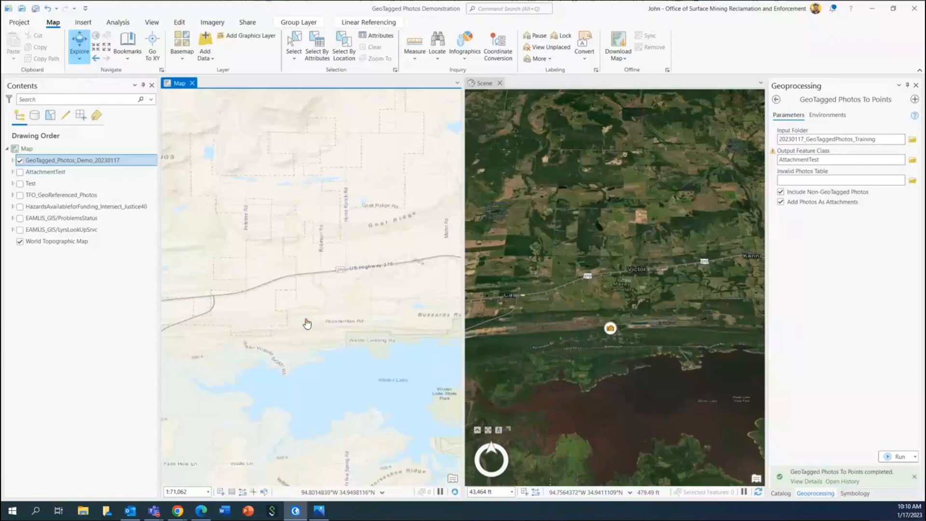
# View the photo attached to the northern point of the GeoTagged_Photos_Demo_20230117 layer, then close the photo and its pop-up
pyautogui.click(19, 161)
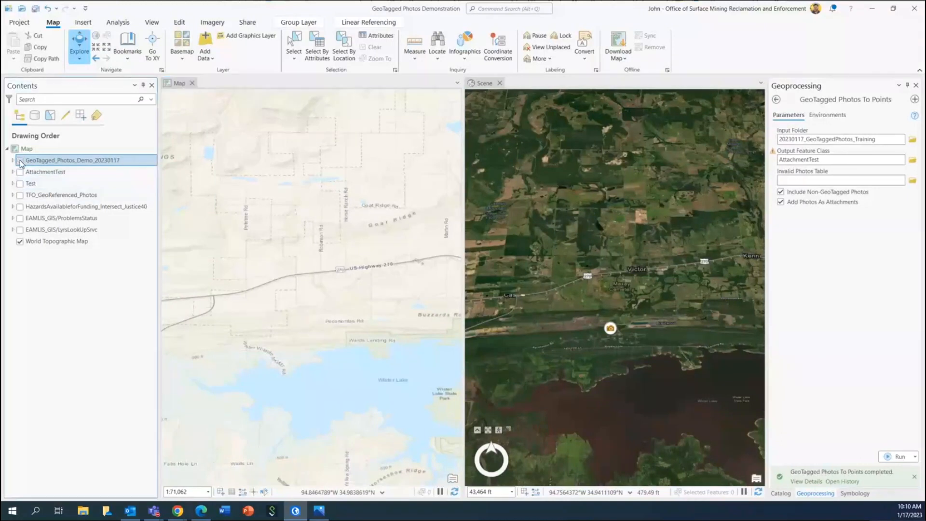
pyautogui.scroll(8, 302, 324)
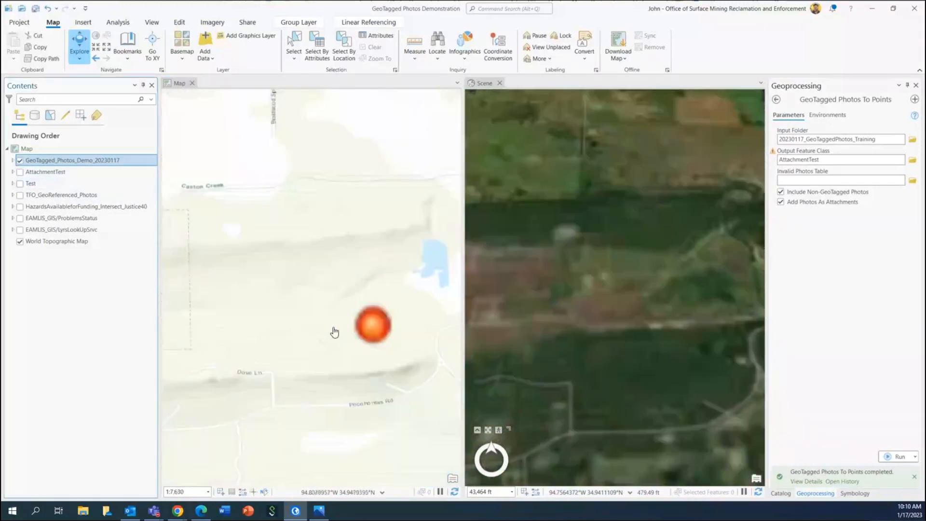
pyautogui.moveTo(342, 338); pyautogui.dragTo(256, 275)
pyautogui.scroll(8, 283, 268)
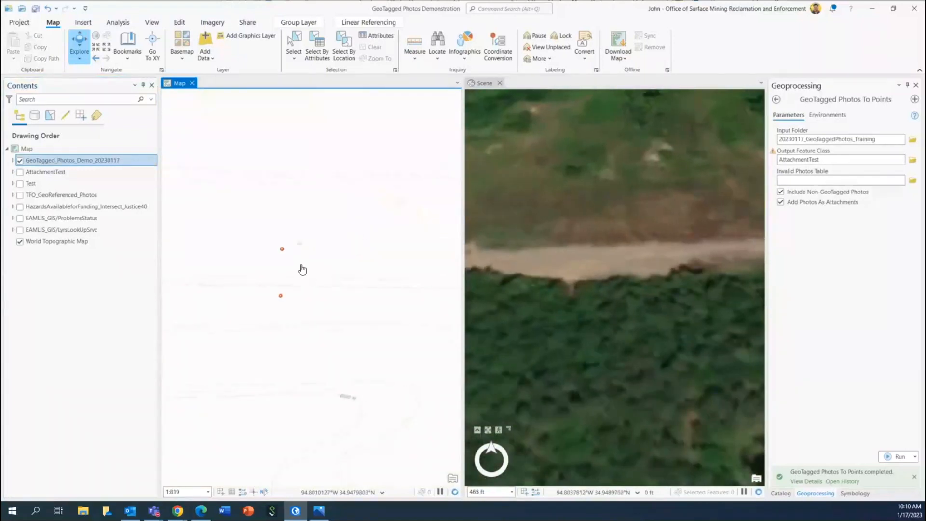
pyautogui.moveTo(320, 290); pyautogui.dragTo(345, 291)
pyautogui.scroll(3, 279, 234)
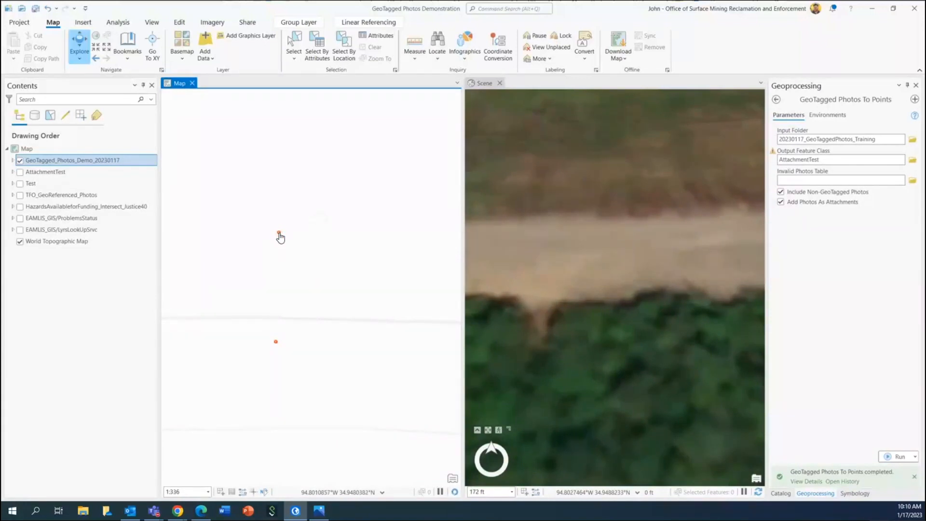
pyautogui.click(279, 234)
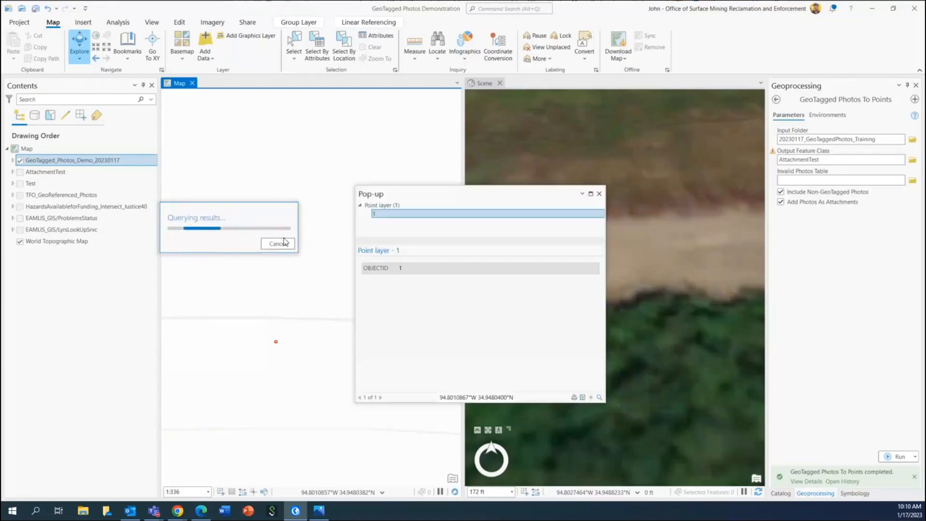
pyautogui.click(485, 319)
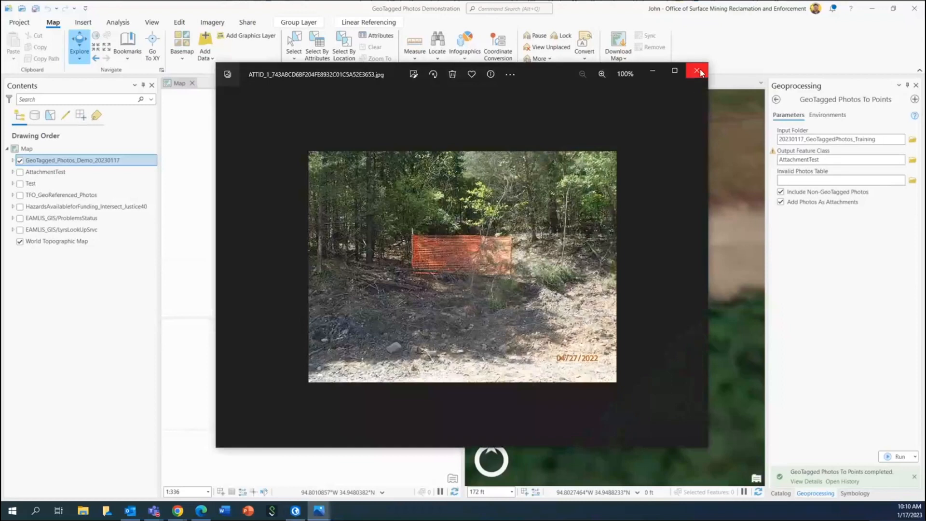
pyautogui.click(697, 70)
pyautogui.click(599, 195)
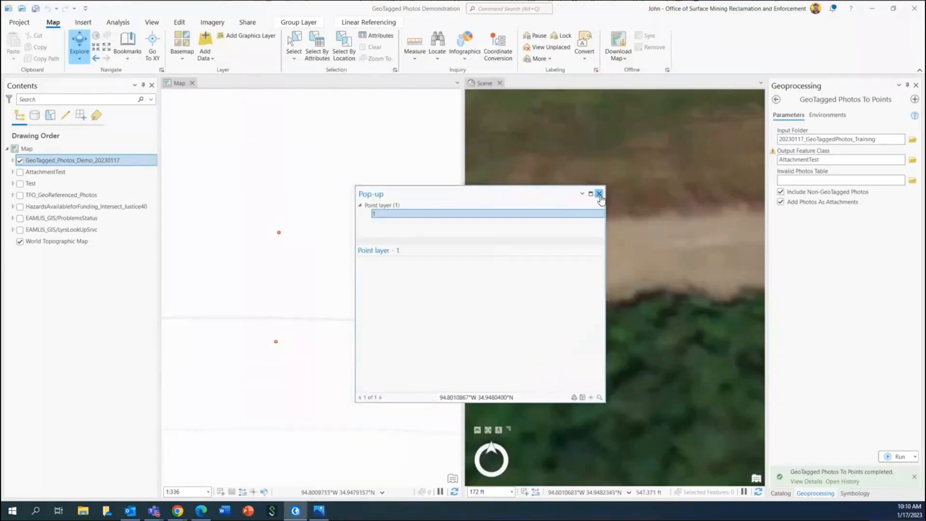
# View the photo attached to the southern point of the hosted layer and close its pop-up
pyautogui.click(275, 342)
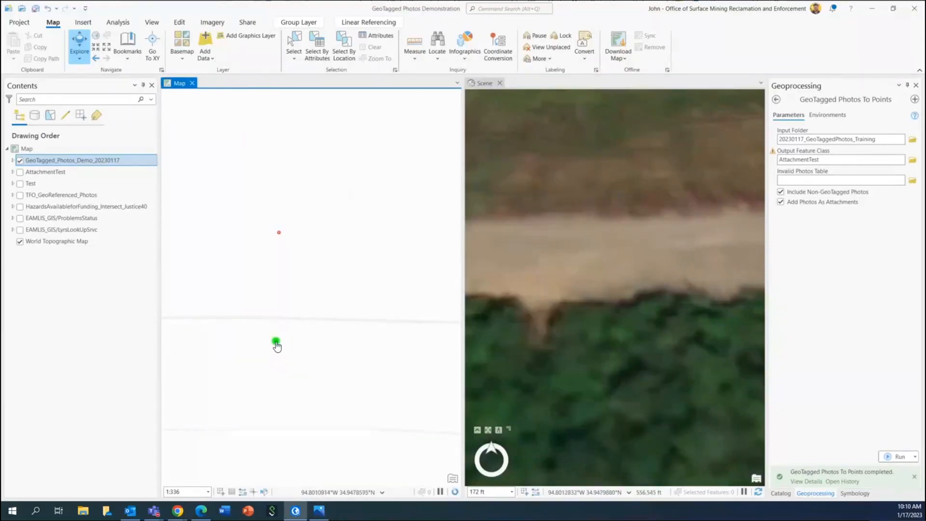
pyautogui.click(497, 320)
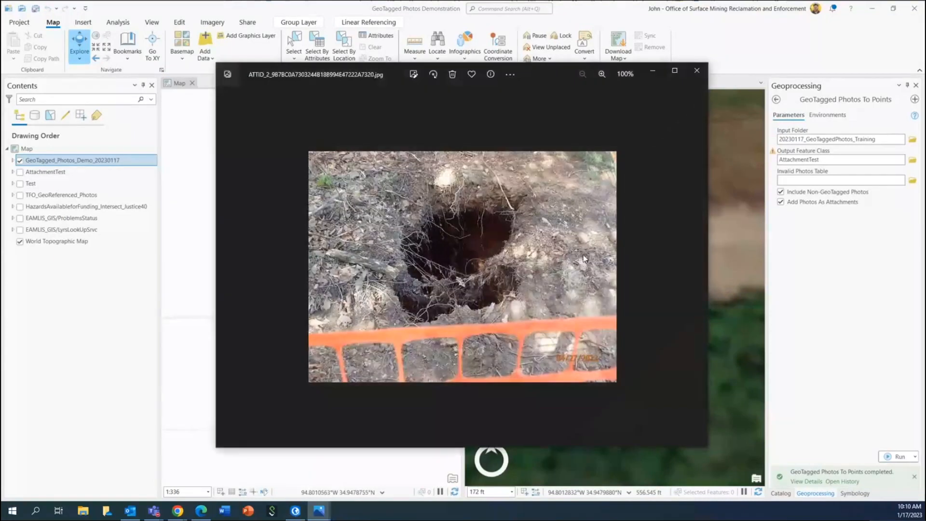
pyautogui.click(699, 70)
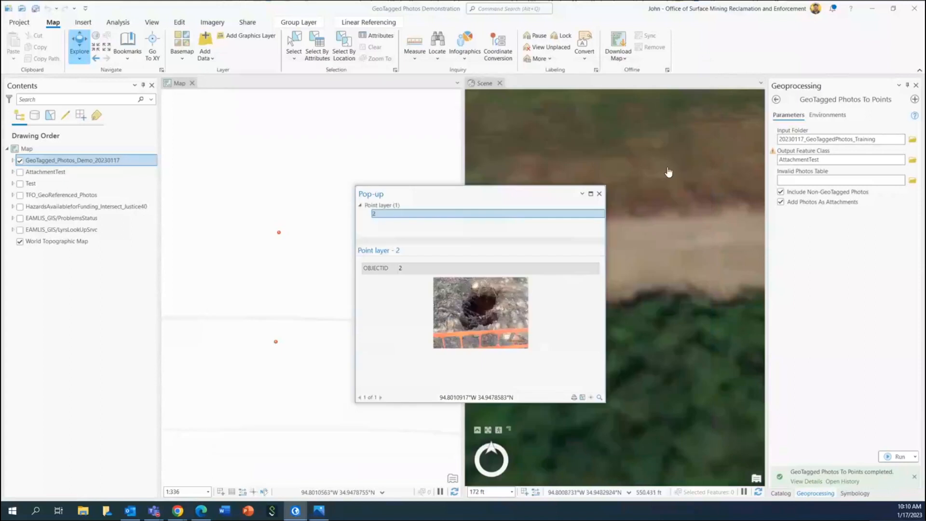
pyautogui.click(598, 194)
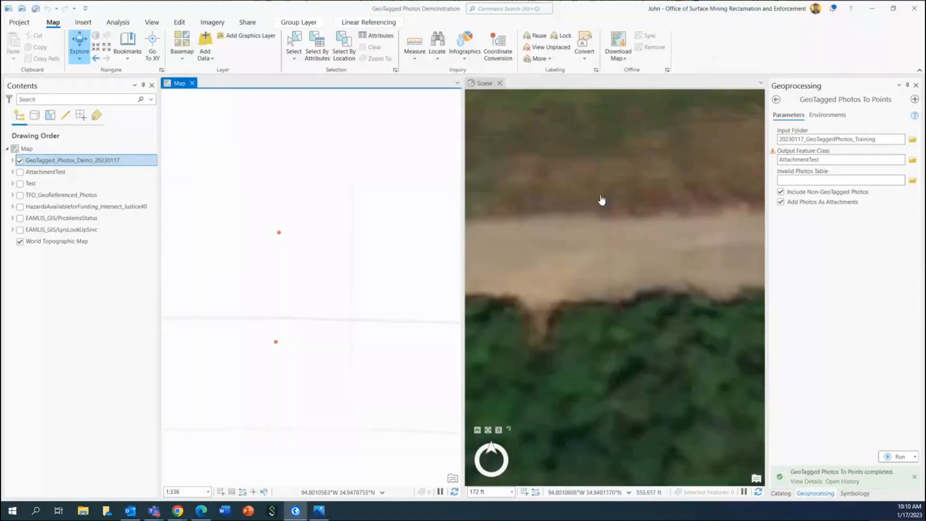